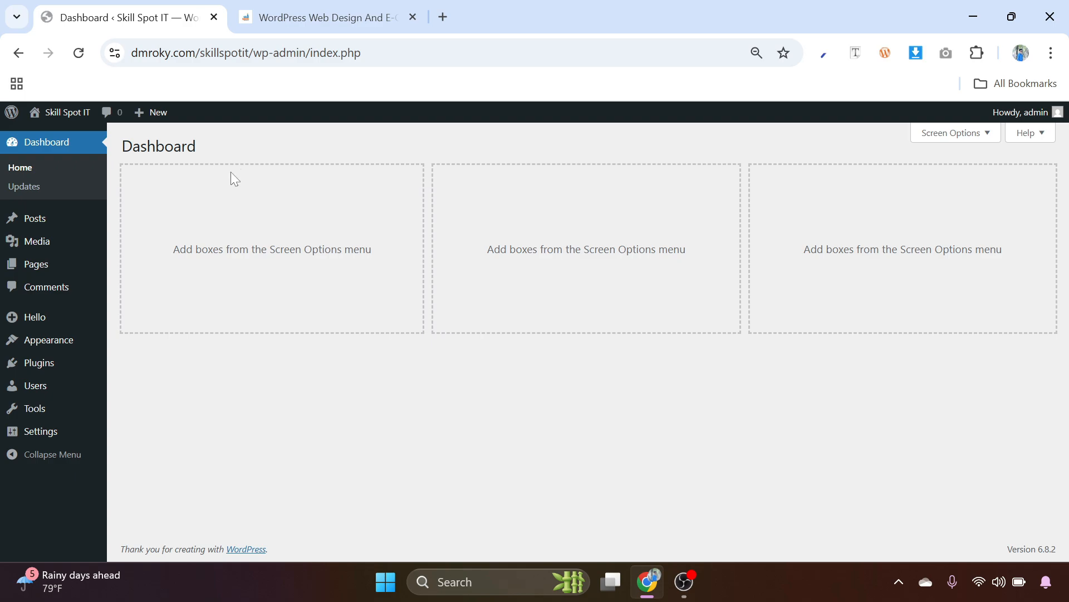
Step: Open the Add Themes page from the site's installed themes
{"action": "mouse_move", "coordinate": [46, 342]}
{"action": "left_click", "coordinate": [148, 343]}
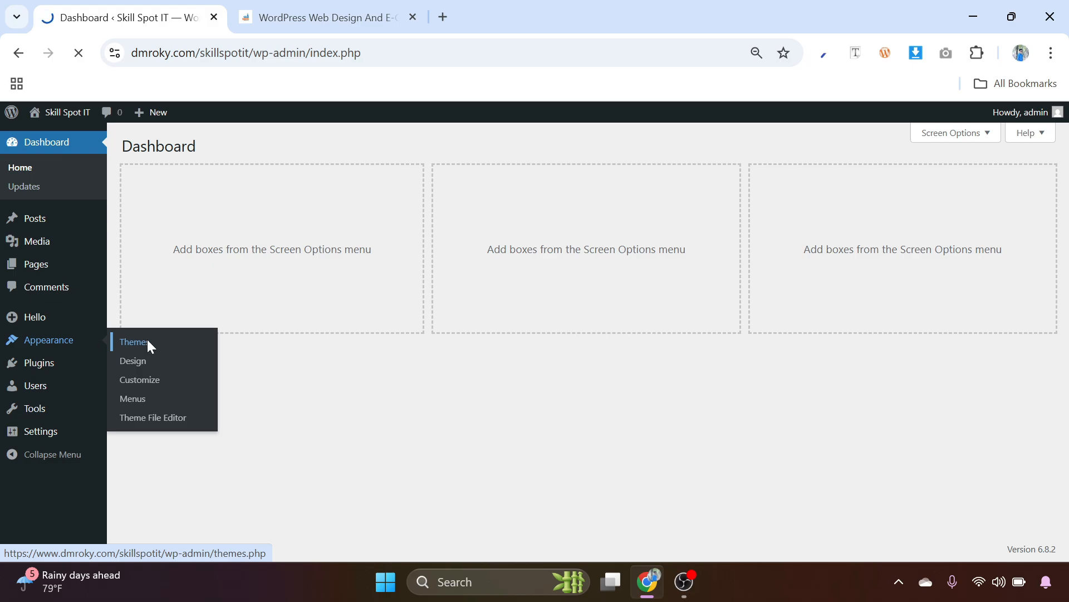
{"action": "left_click", "coordinate": [215, 309]}
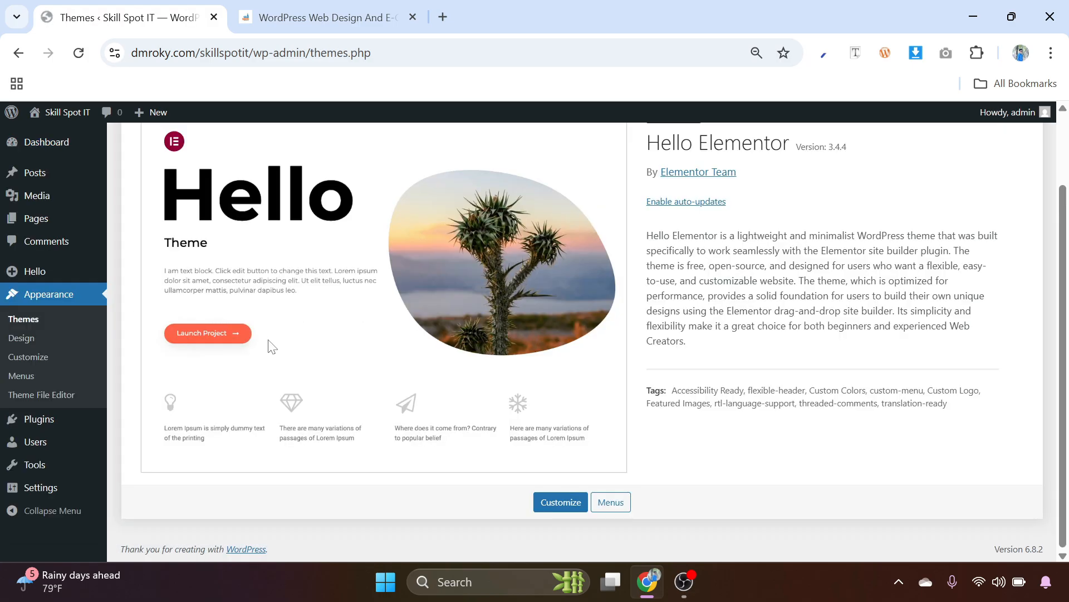
{"action": "scroll", "coordinate": [270, 346], "scroll_direction": "up", "scroll_amount": 2}
{"action": "left_click", "coordinate": [252, 146]}
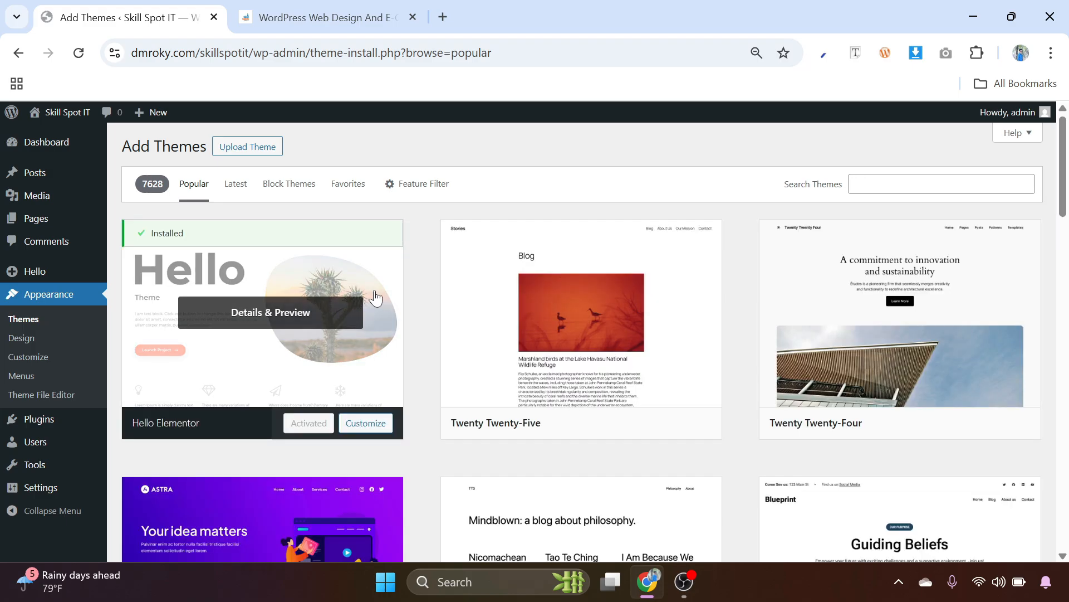
Step: Find the Blocksy theme among the popular themes, then install and activate it
{"action": "scroll", "coordinate": [394, 362], "scroll_direction": "down", "scroll_amount": 3}
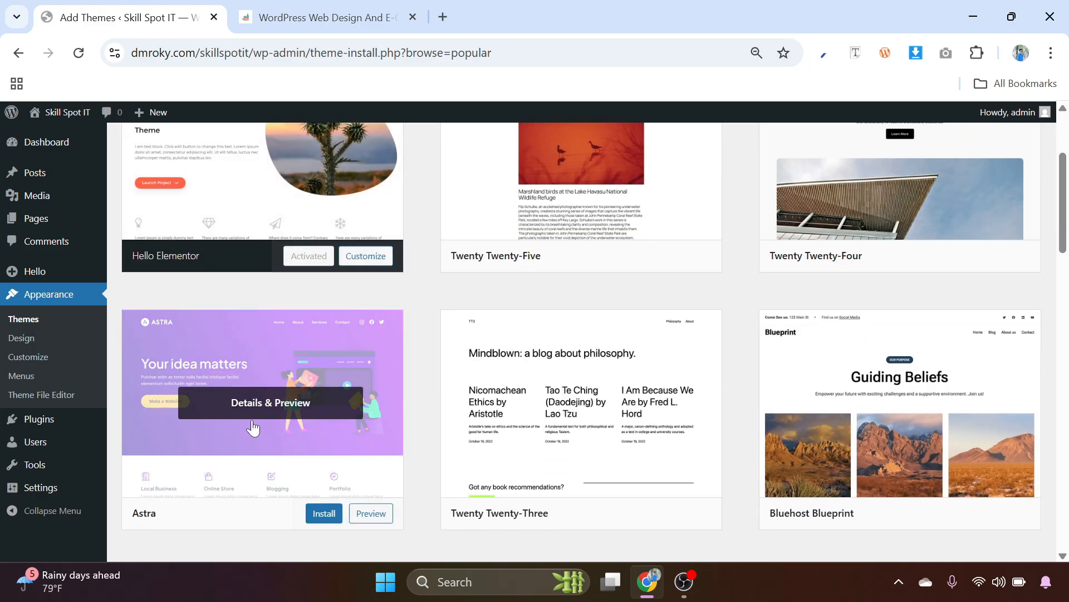
{"action": "scroll", "coordinate": [674, 337], "scroll_direction": "down", "scroll_amount": 1}
{"action": "scroll", "coordinate": [674, 337], "scroll_direction": "down", "scroll_amount": 7}
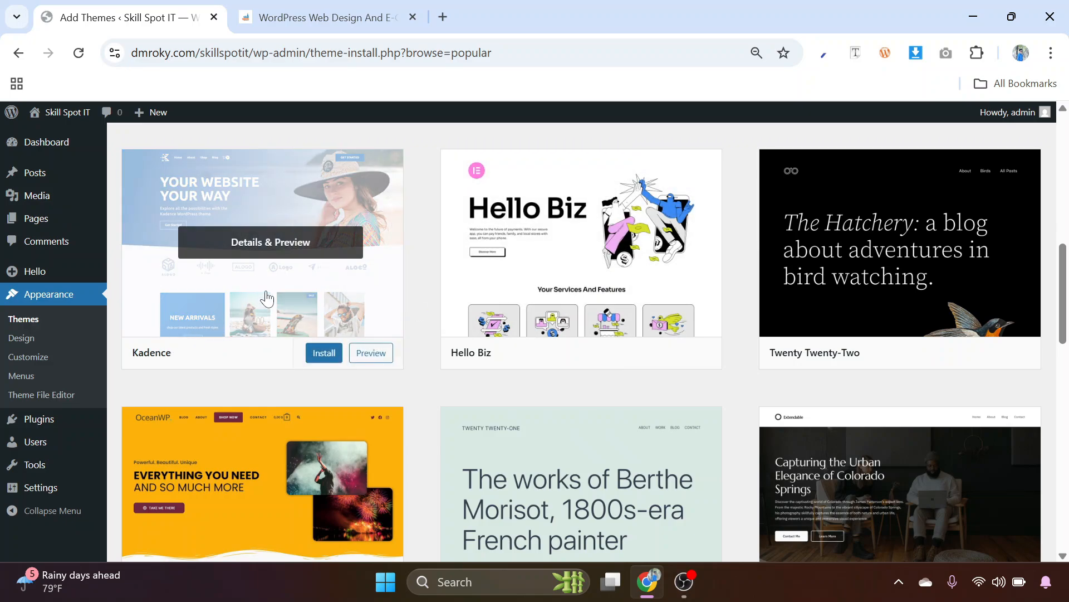
{"action": "scroll", "coordinate": [267, 299], "scroll_direction": "down", "scroll_amount": 4}
{"action": "scroll", "coordinate": [296, 379], "scroll_direction": "down", "scroll_amount": 5}
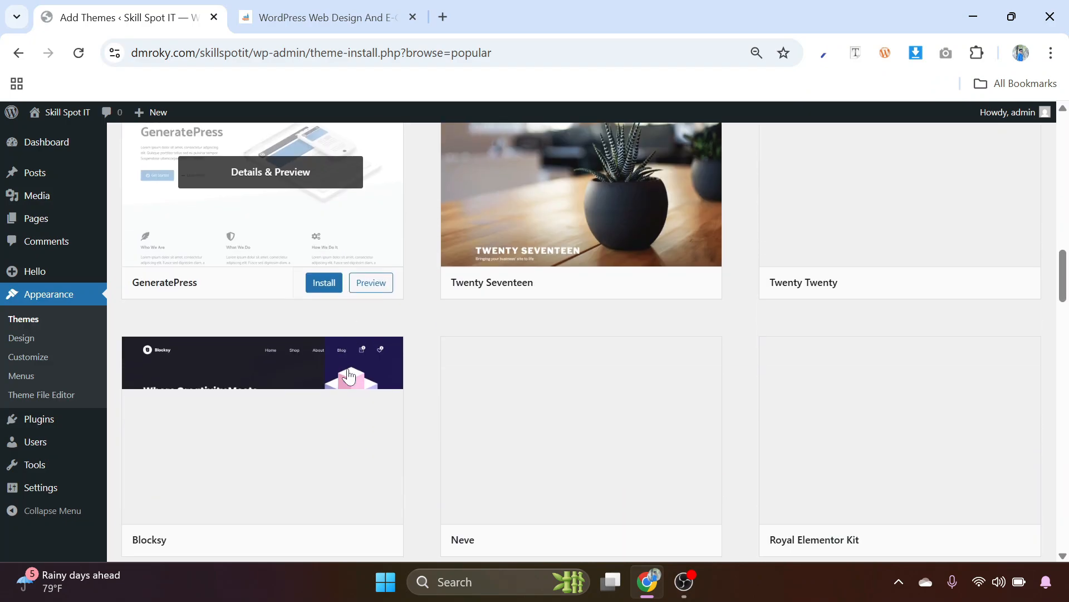
{"action": "scroll", "coordinate": [349, 377], "scroll_direction": "down", "scroll_amount": 3}
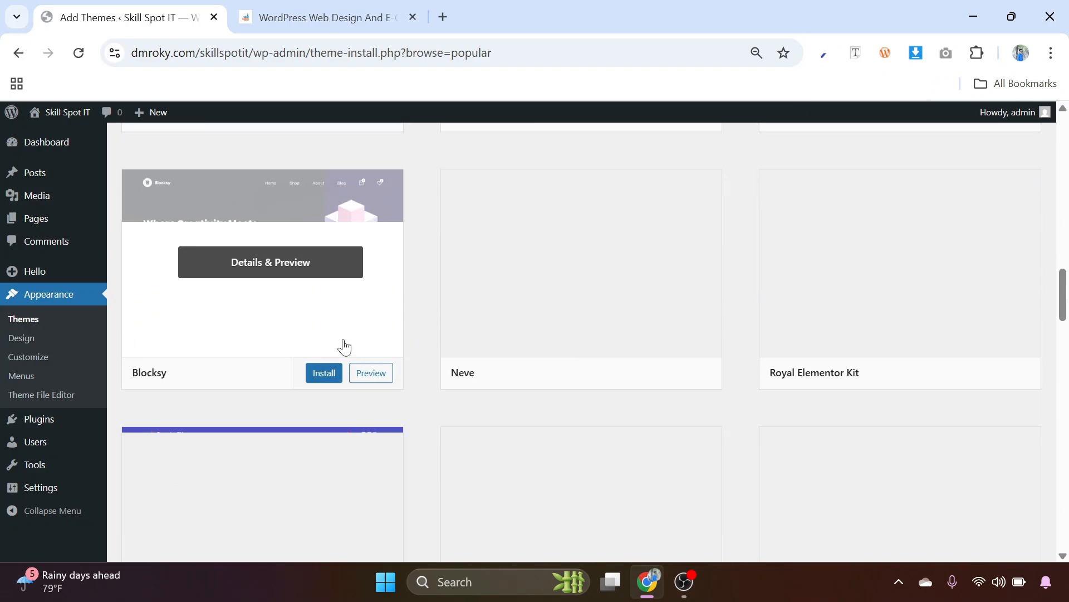
{"action": "left_click", "coordinate": [325, 373]}
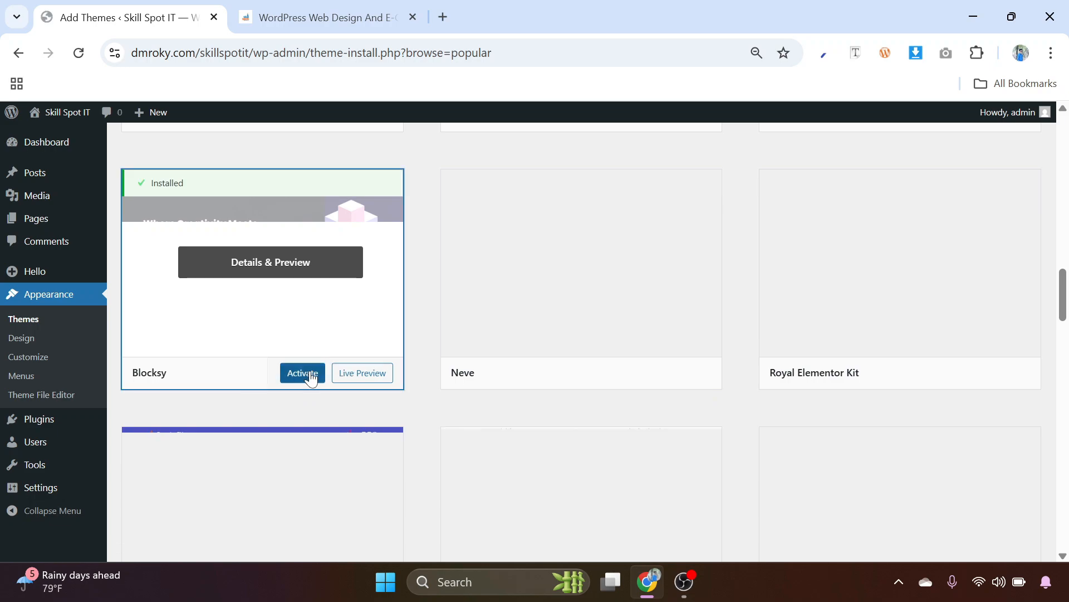
{"action": "left_click", "coordinate": [310, 375]}
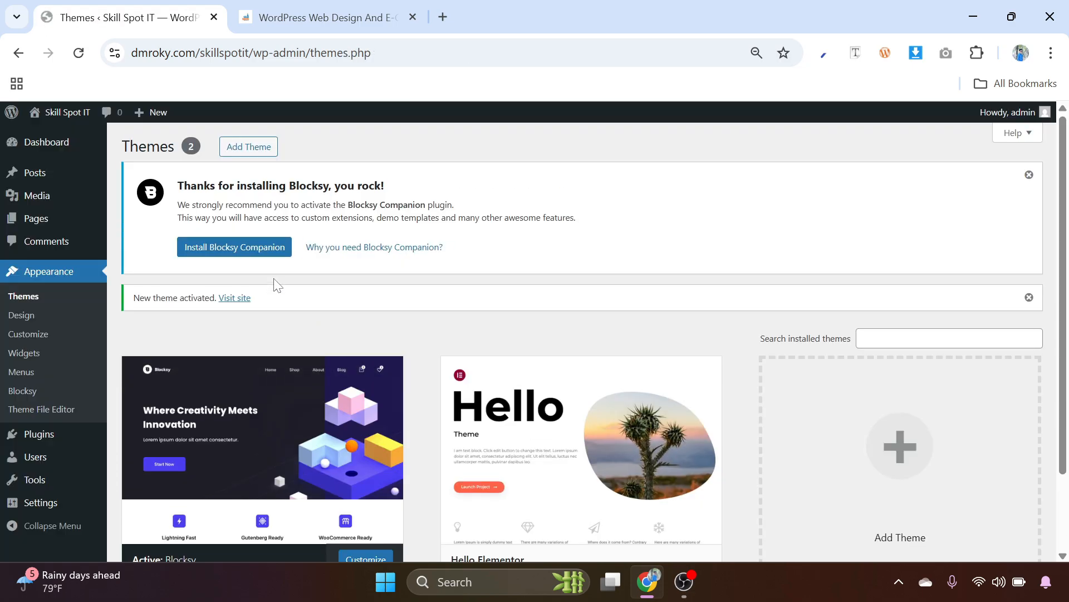
Step: Delete the inactive Hello Elementor theme from the installed themes and confirm the deletion
{"action": "scroll", "coordinate": [594, 390], "scroll_direction": "down", "scroll_amount": 1}
{"action": "left_click", "coordinate": [572, 373]}
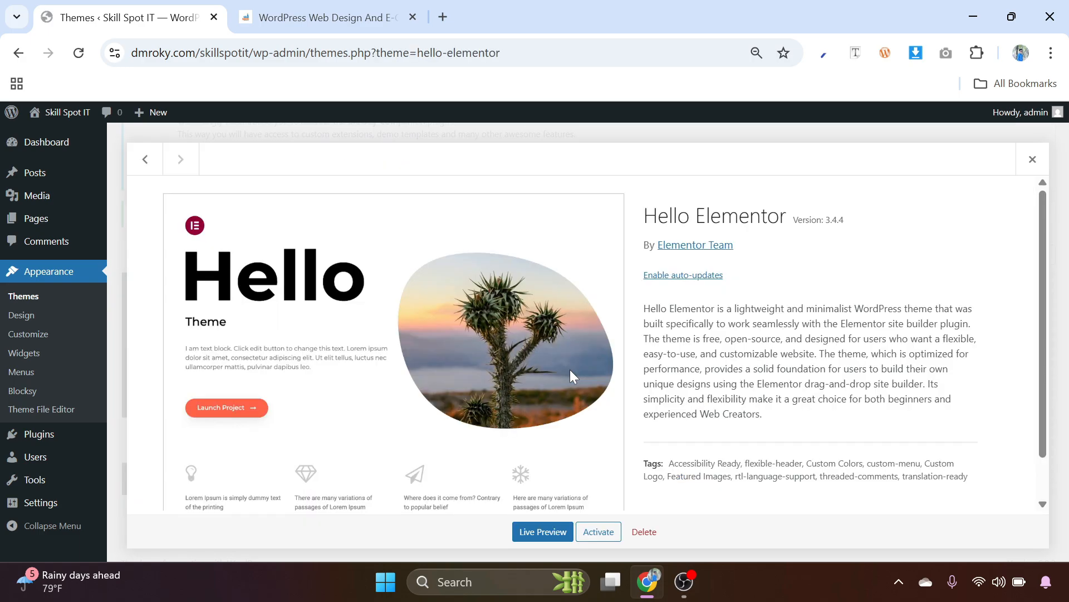
{"action": "left_click", "coordinate": [643, 531]}
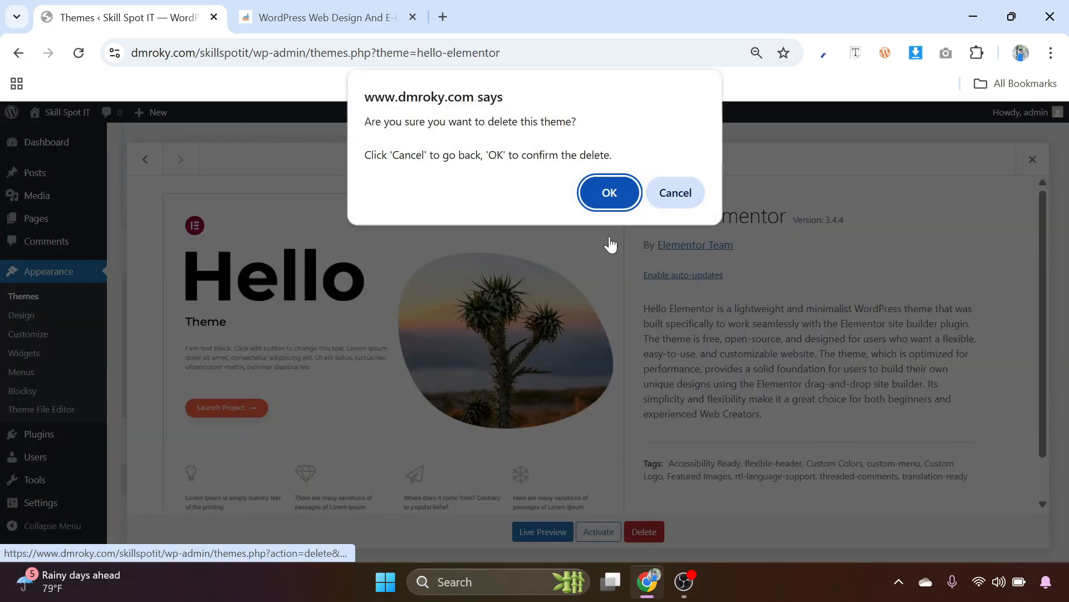
{"action": "left_click", "coordinate": [601, 191]}
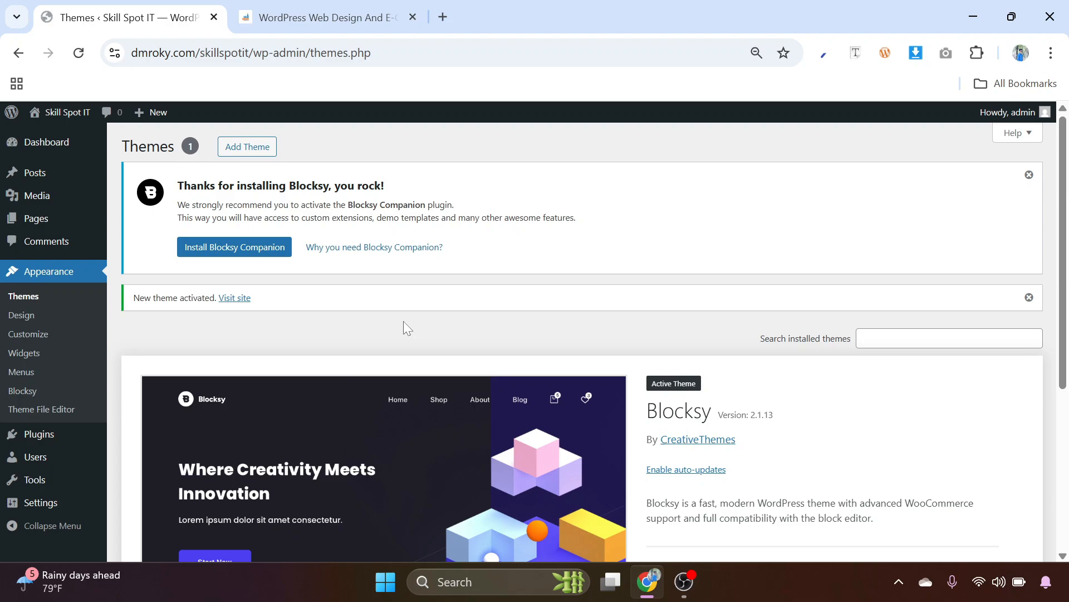
Step: Install the recommended Blocksy Companion plugin and check its entry among the installed plugins
{"action": "left_click", "coordinate": [236, 251]}
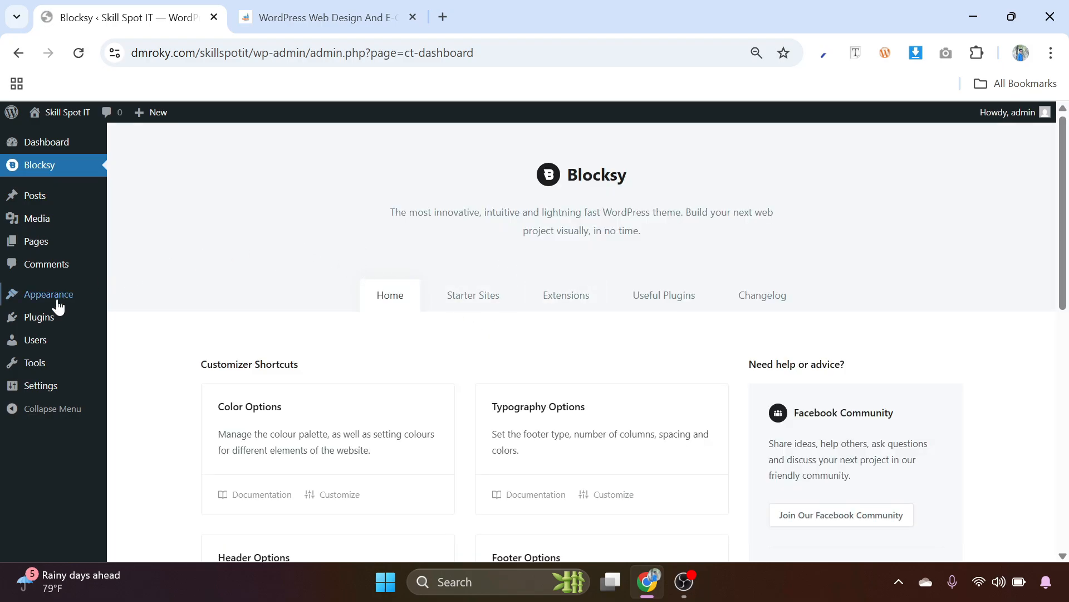
{"action": "mouse_move", "coordinate": [48, 323]}
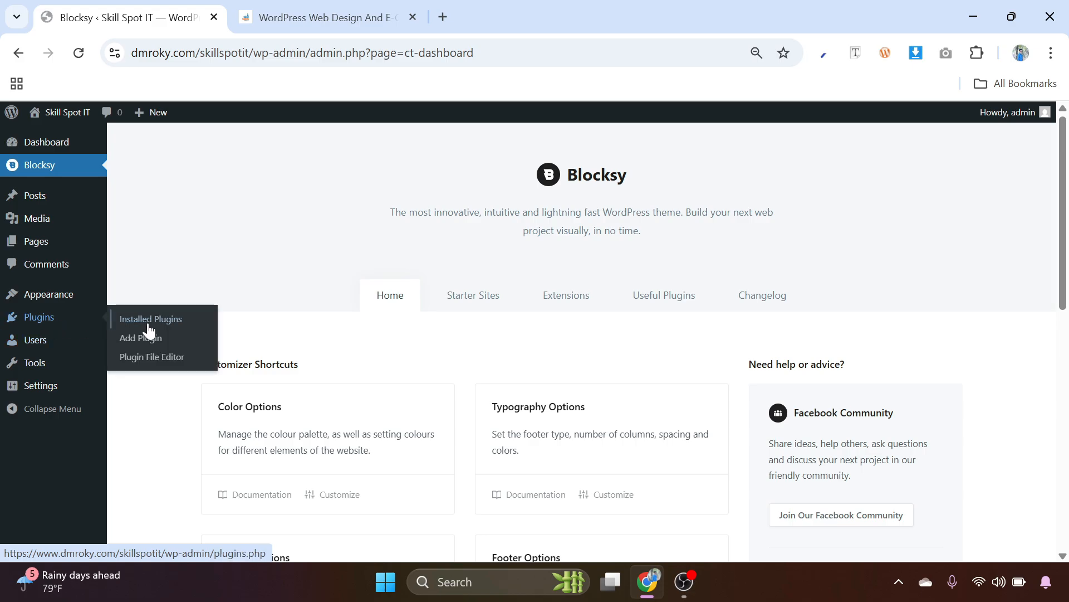
{"action": "left_click", "coordinate": [151, 324]}
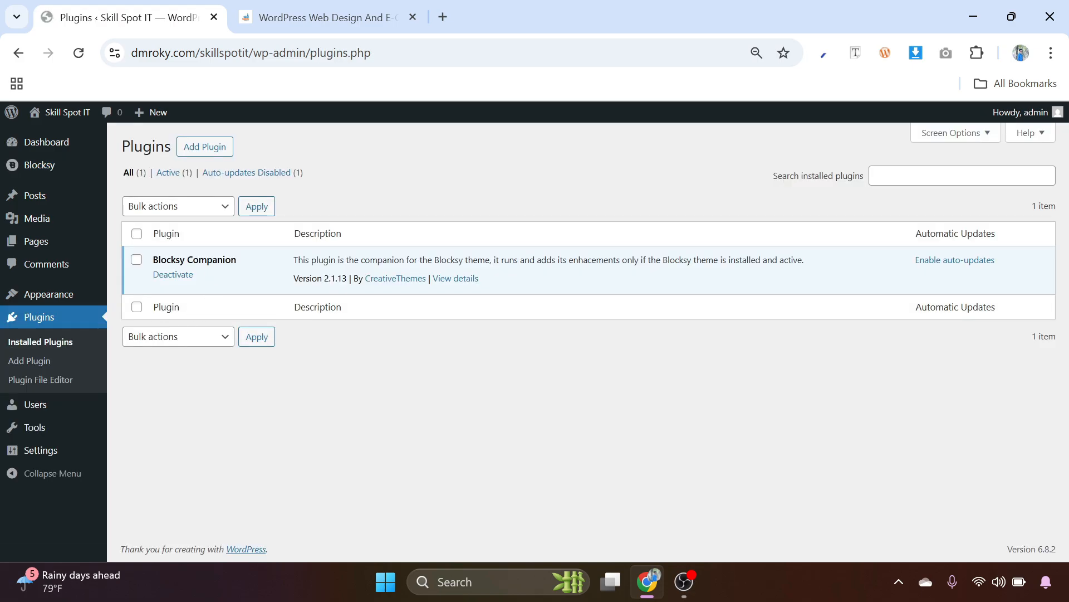
{"action": "left_click_drag", "start_coordinate": [153, 260], "coordinate": [236, 259]}
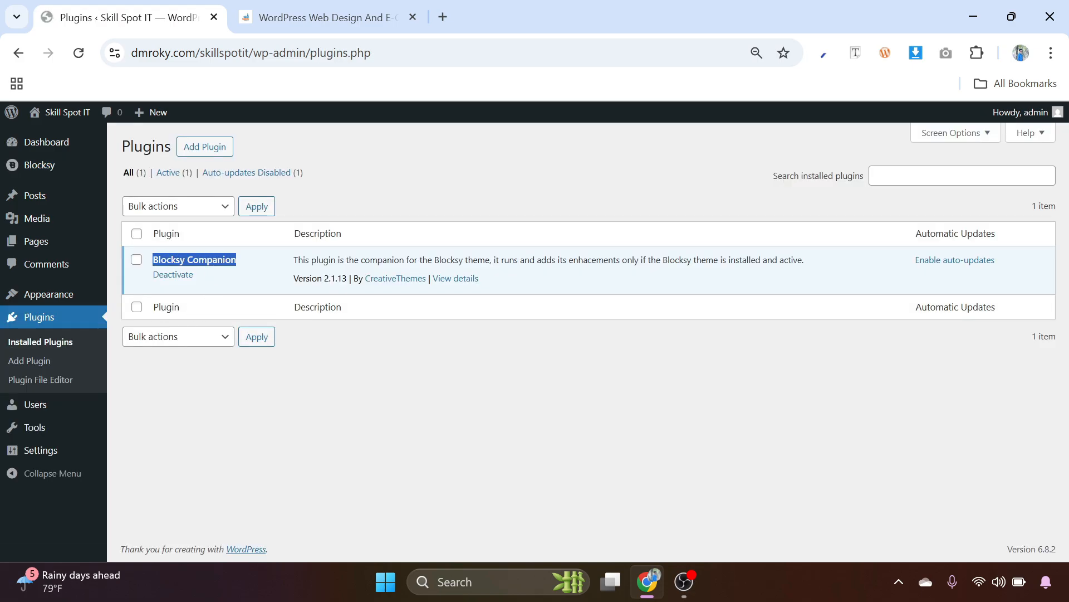
{"action": "left_click", "coordinate": [258, 271]}
Step: Search the plugin directory for "elementor", then install and activate the Elementor Website Builder plugin
{"action": "left_click", "coordinate": [203, 154]}
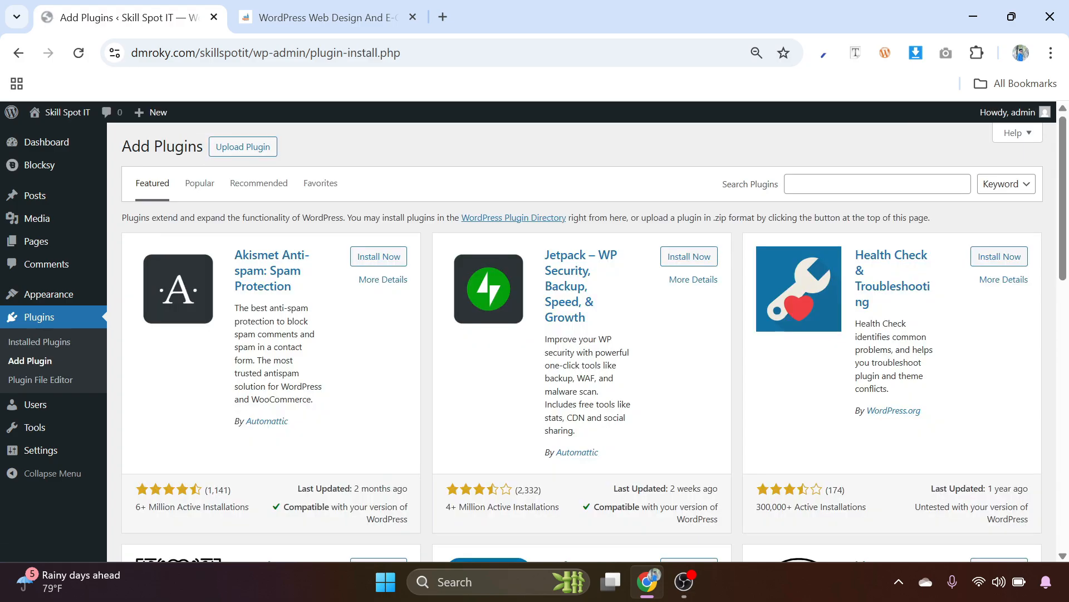
{"action": "left_click", "coordinate": [836, 185]}
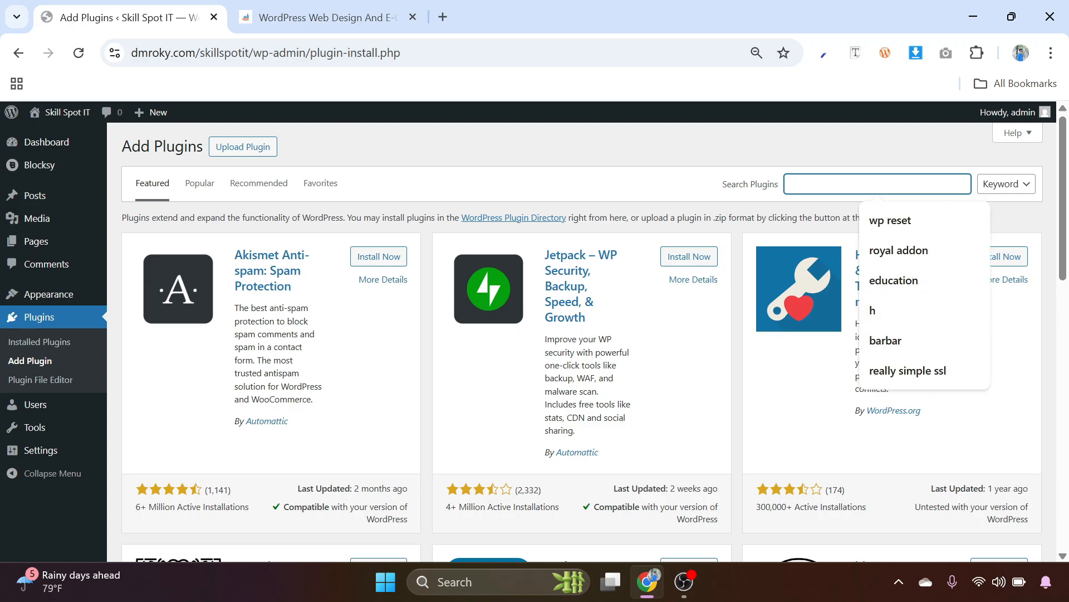
{"action": "type", "text": "elementor"}
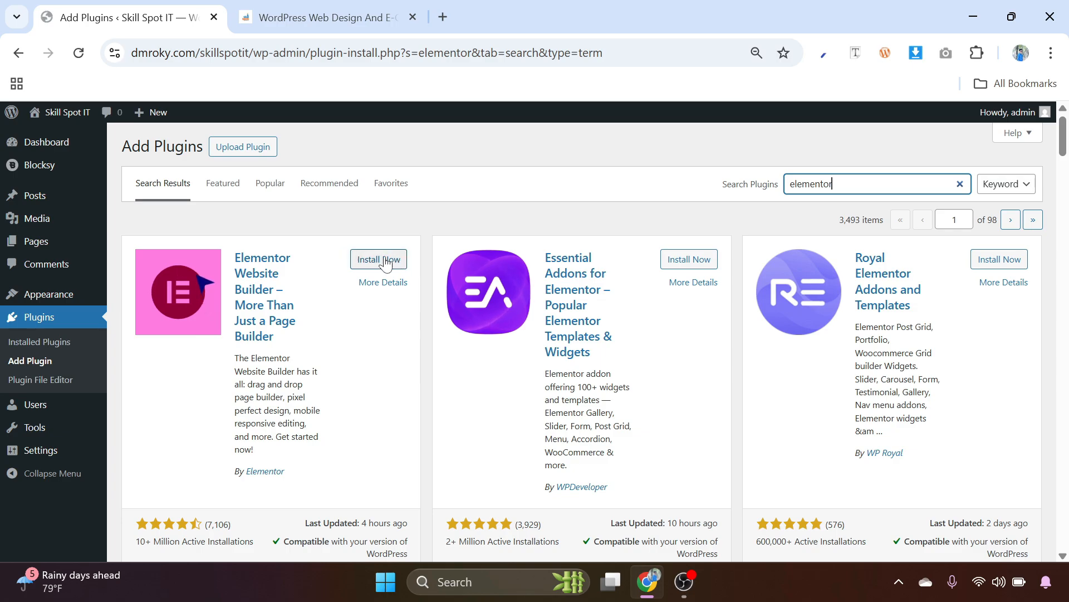
{"action": "left_click", "coordinate": [379, 260]}
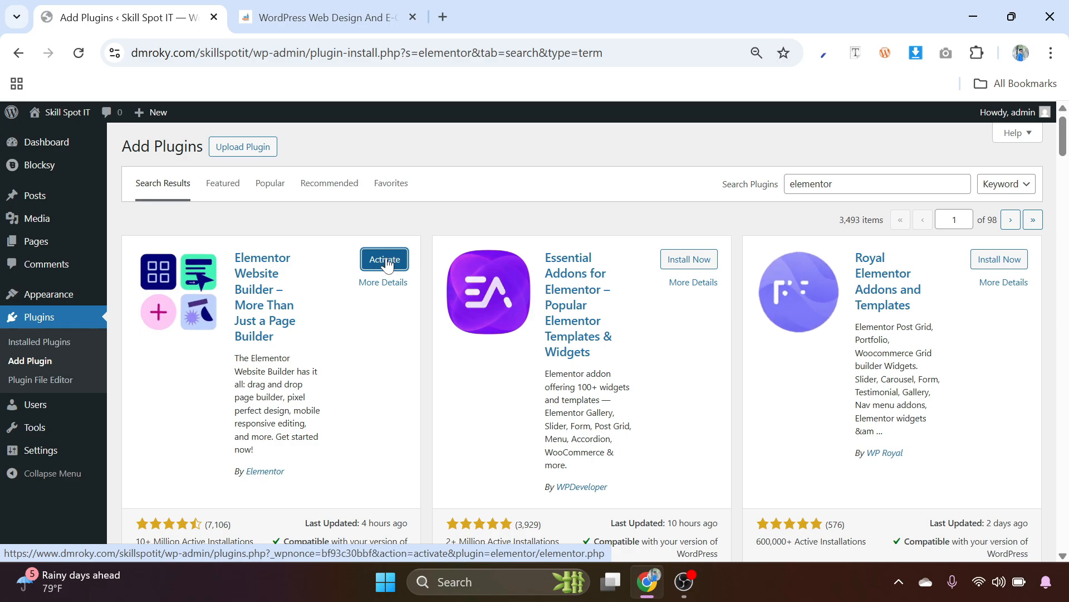
{"action": "left_click", "coordinate": [385, 260]}
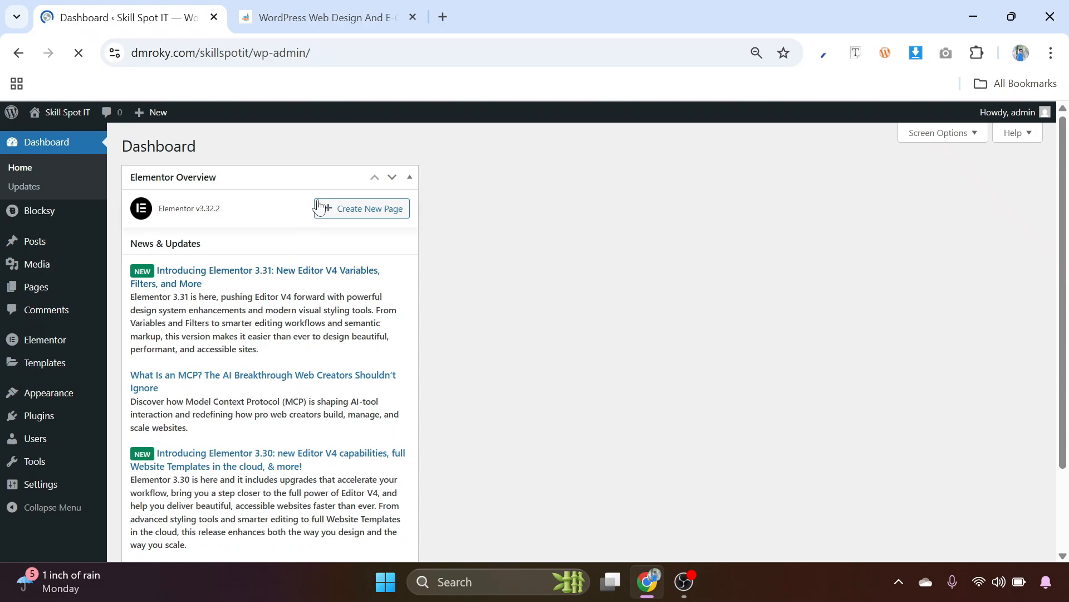
Step: Dismiss the accessibility statement notice in the Pages list and add a new page titled "Home"
{"action": "mouse_move", "coordinate": [19, 286]}
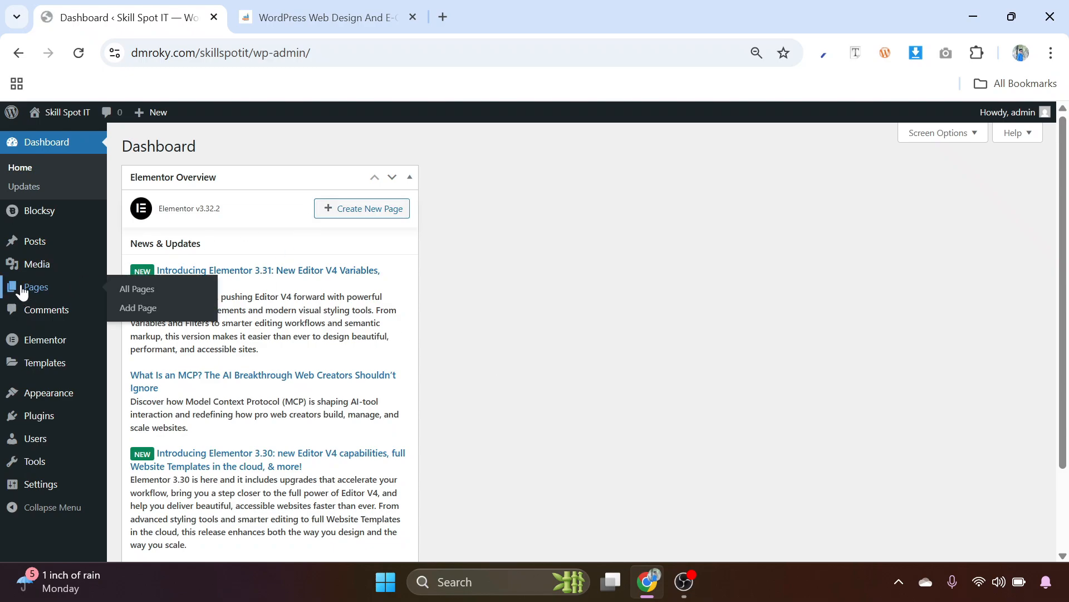
{"action": "left_click", "coordinate": [134, 290]}
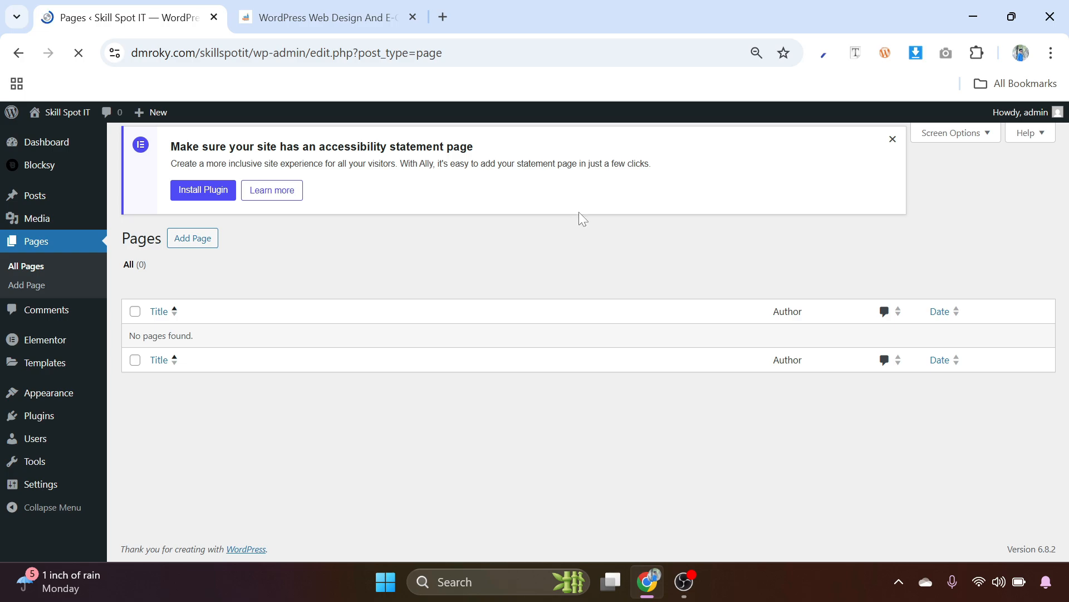
{"action": "left_click", "coordinate": [893, 146]}
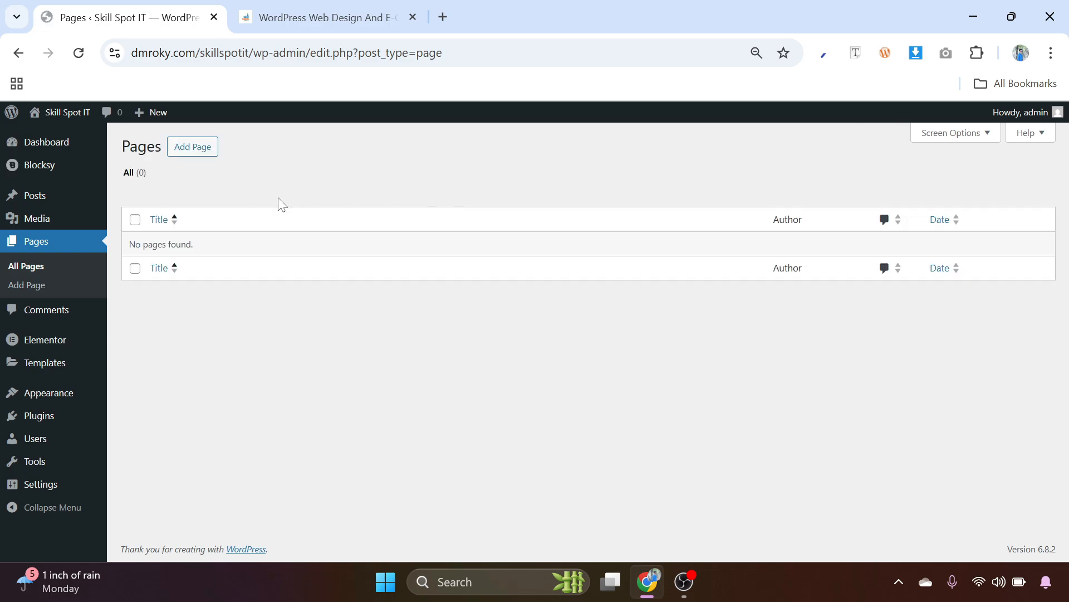
{"action": "left_click", "coordinate": [194, 147]}
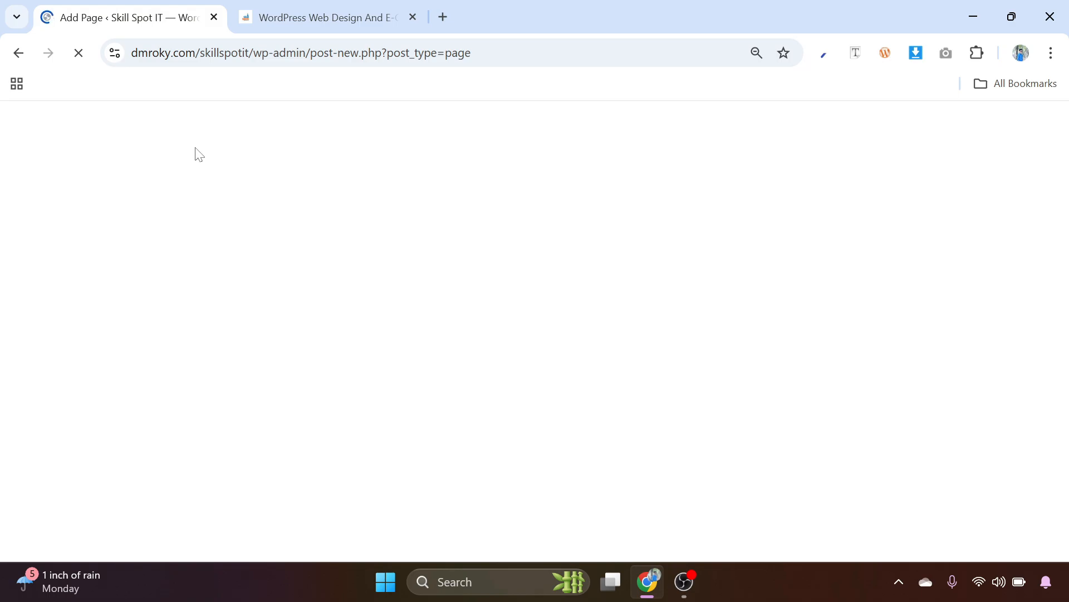
{"action": "type", "text": "Home"}
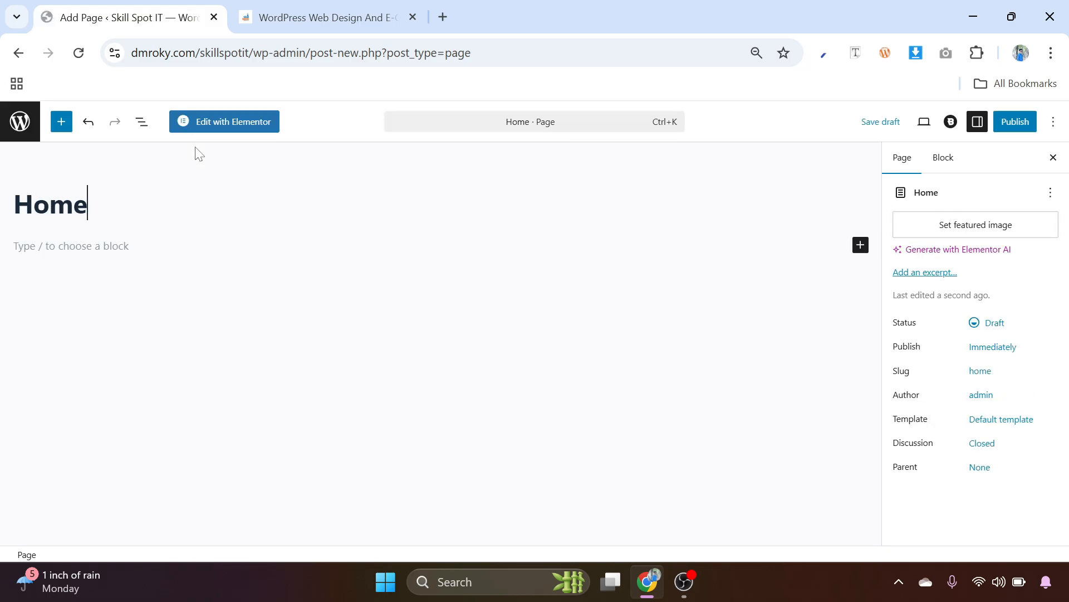
Step: Assign the Elementor Full Width template to the Home page and publish it
{"action": "left_click", "coordinate": [1000, 427]}
{"action": "left_click", "coordinate": [805, 501]}
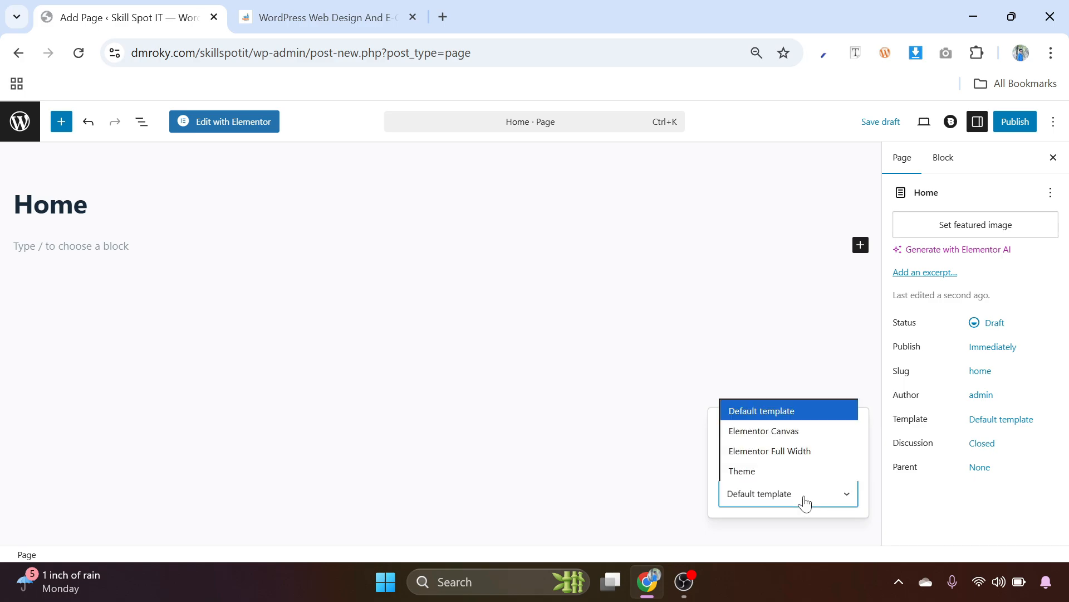
{"action": "left_click", "coordinate": [802, 453]}
{"action": "left_click", "coordinate": [1023, 126]}
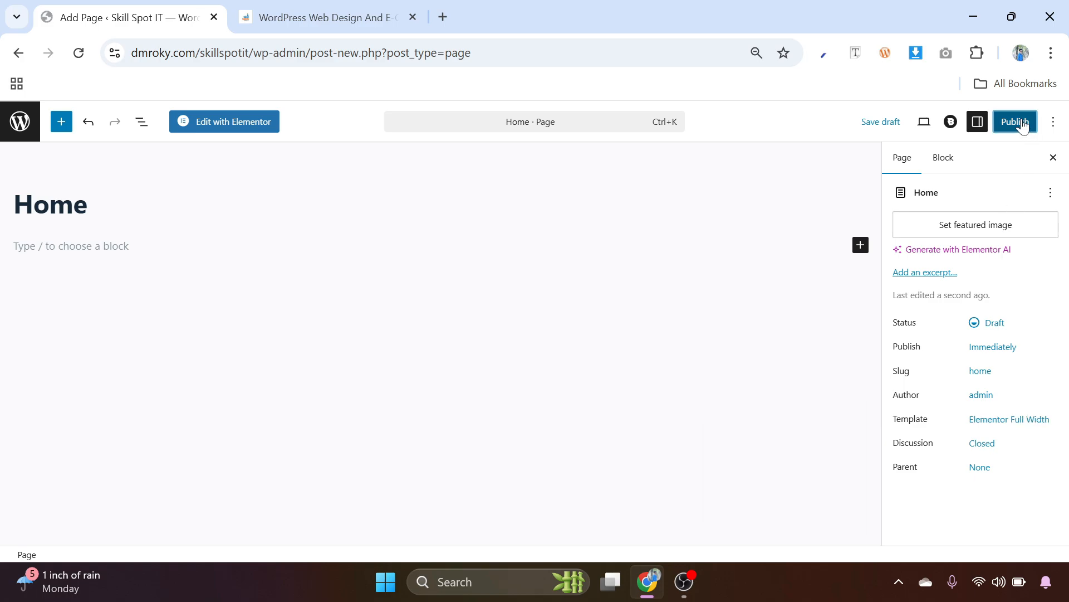
{"action": "left_click", "coordinate": [1023, 125]}
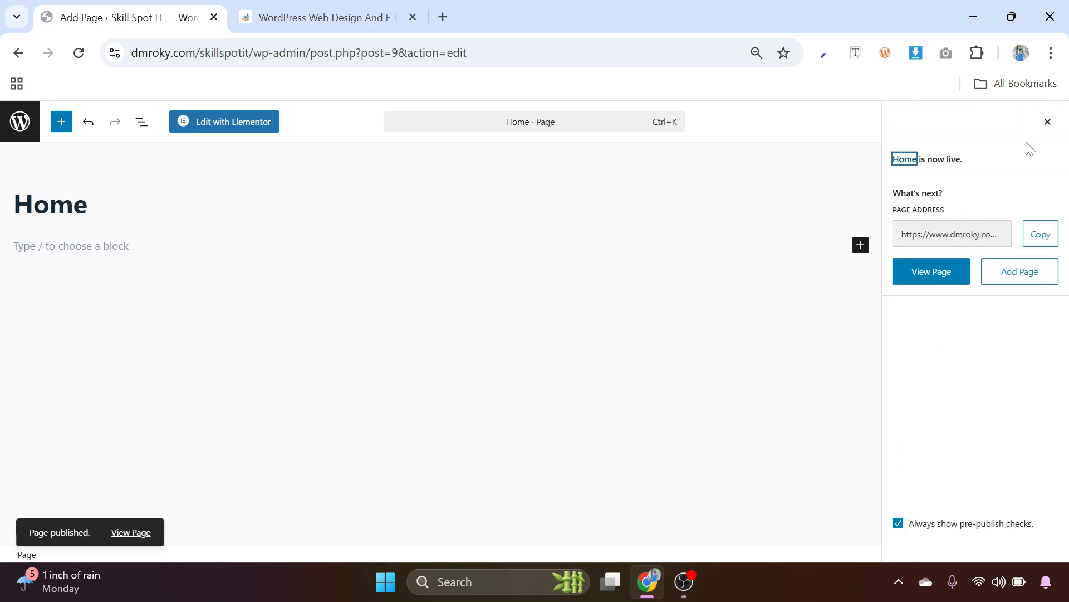
Step: Return to the Pages list and add a new page titled "About"
{"action": "left_click", "coordinate": [17, 127]}
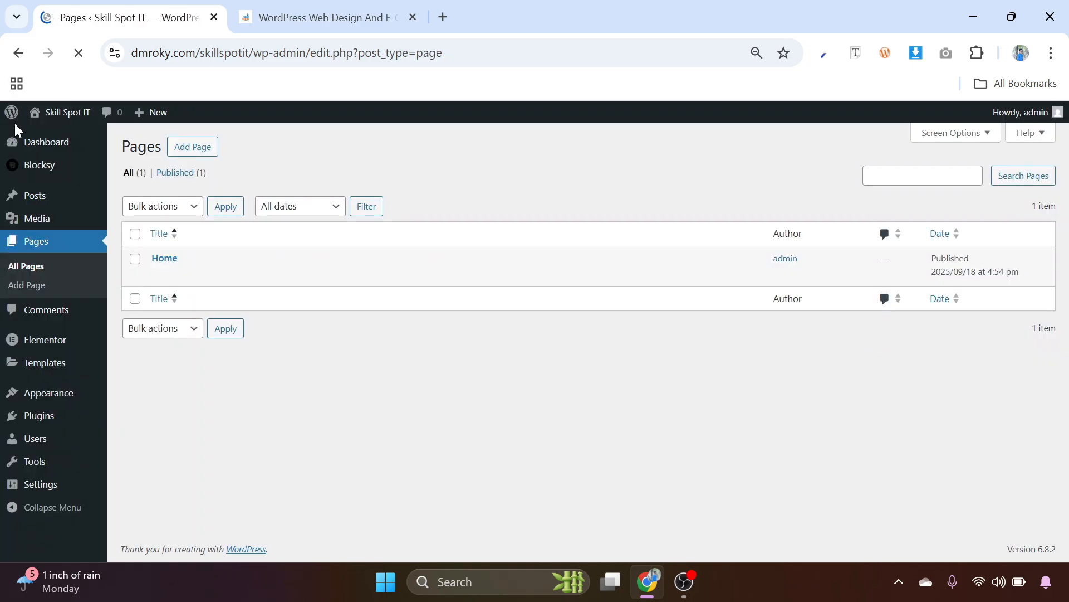
{"action": "left_click", "coordinate": [195, 154]}
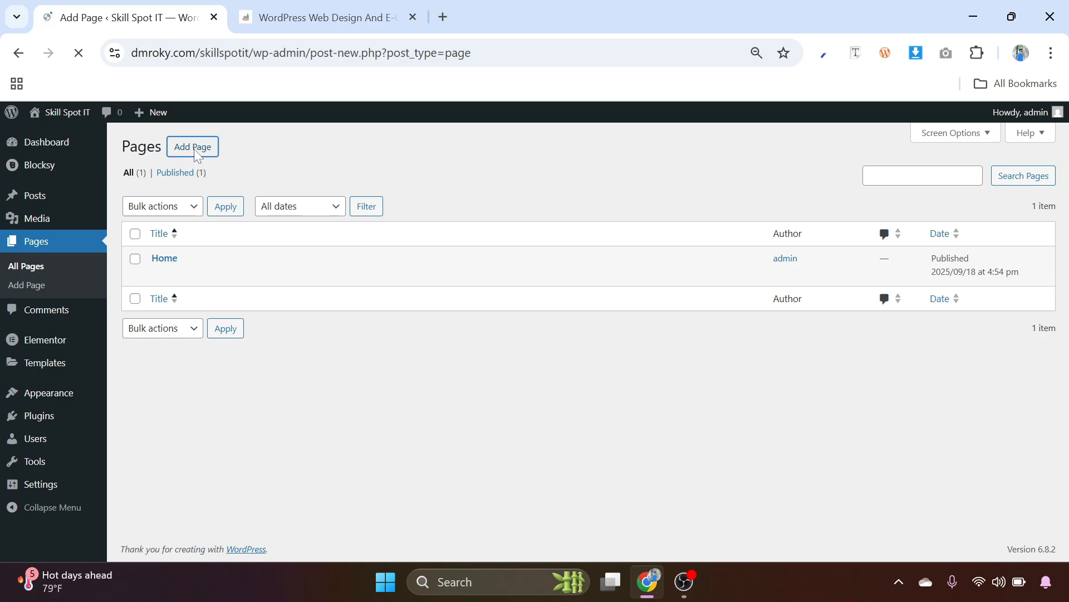
{"action": "type", "text": "Ab"}
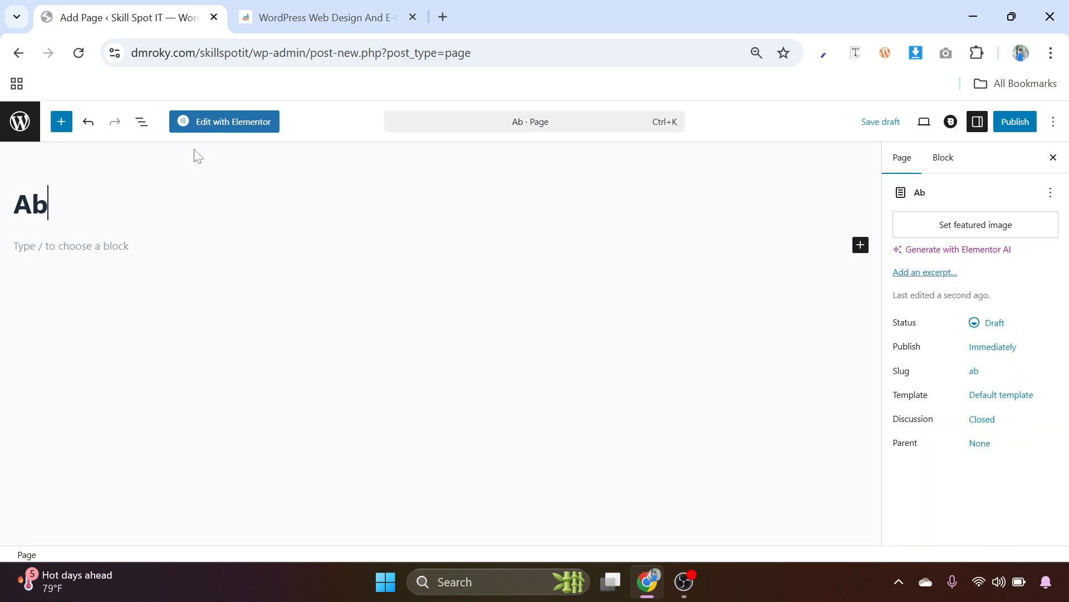
{"action": "type", "text": "out"}
Step: Assign the Elementor Full Width template to the About page and publish it
{"action": "left_click", "coordinate": [1002, 421]}
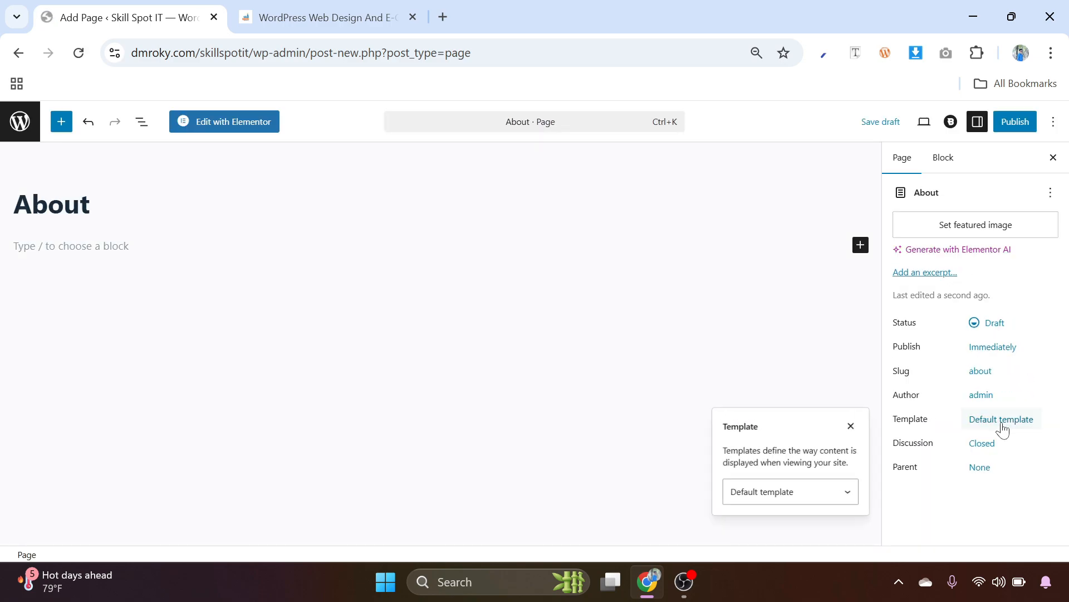
{"action": "left_click", "coordinate": [800, 495]}
{"action": "left_click", "coordinate": [797, 451]}
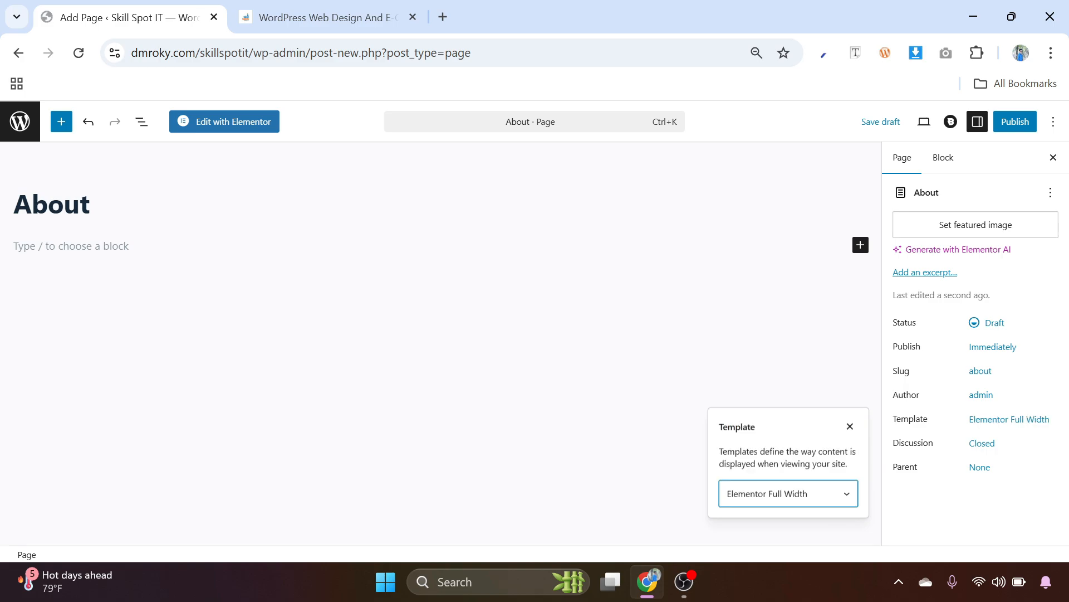
{"action": "left_click", "coordinate": [1014, 121]}
{"action": "left_click", "coordinate": [1006, 123]}
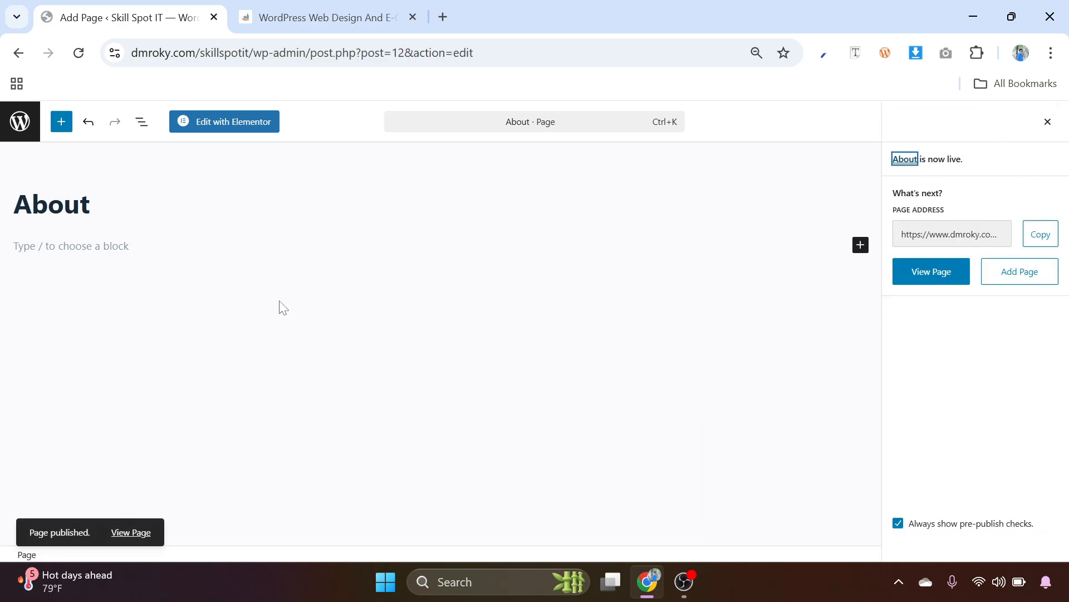
Step: Return to the Pages list and add a new page titled "Contact"
{"action": "left_click", "coordinate": [19, 123]}
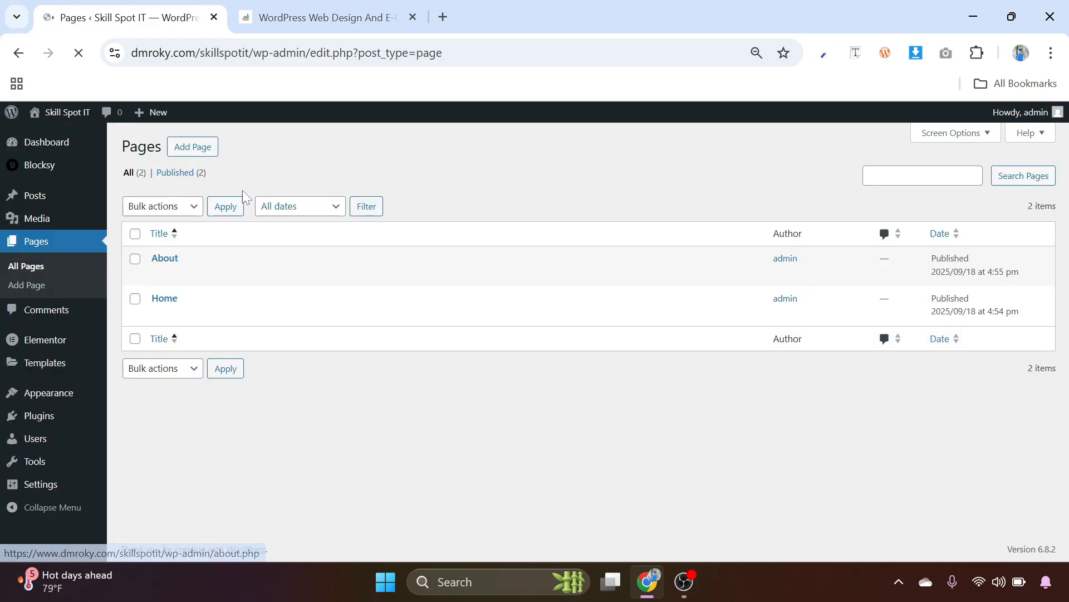
{"action": "left_click", "coordinate": [194, 157]}
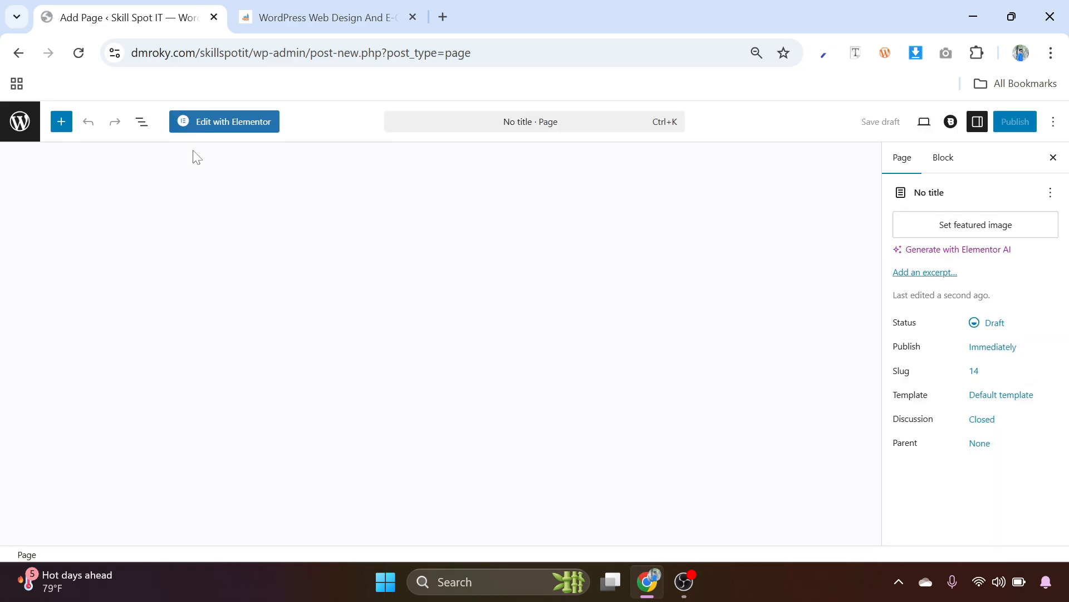
{"action": "type", "text": "Contac"}
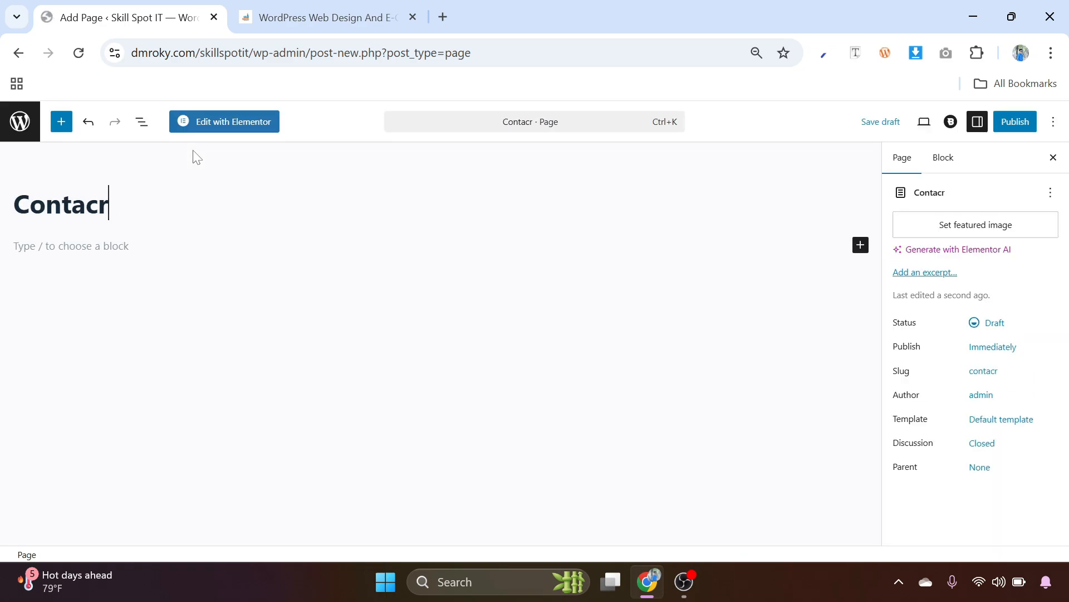
{"action": "type", "text": "t"}
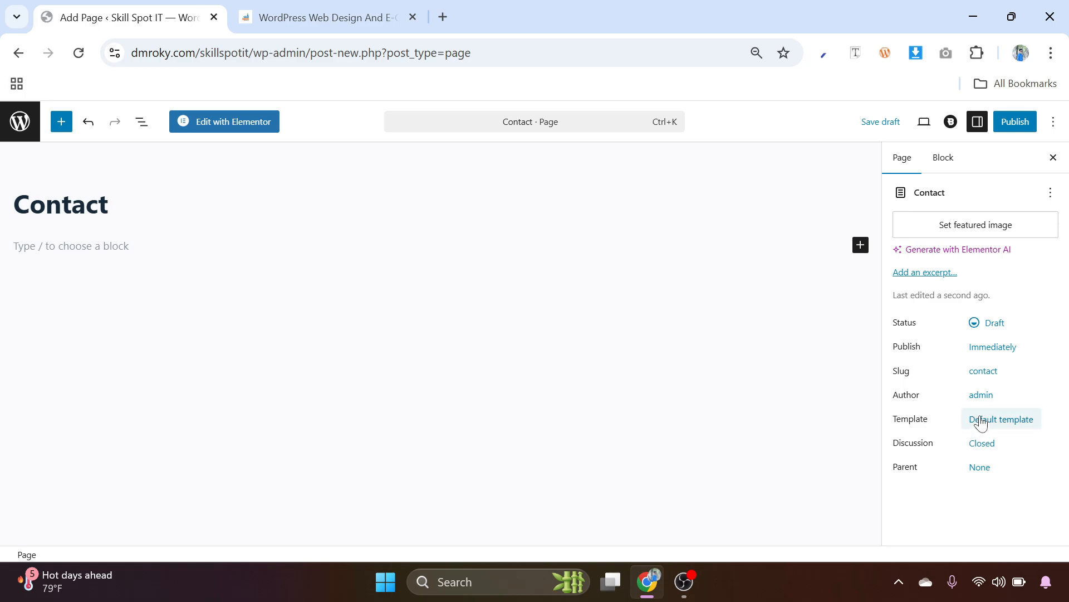
Step: Assign the Elementor Full Width template to the Contact page and publish it
{"action": "left_click", "coordinate": [981, 419]}
{"action": "left_click", "coordinate": [802, 494]}
{"action": "left_click", "coordinate": [792, 449]}
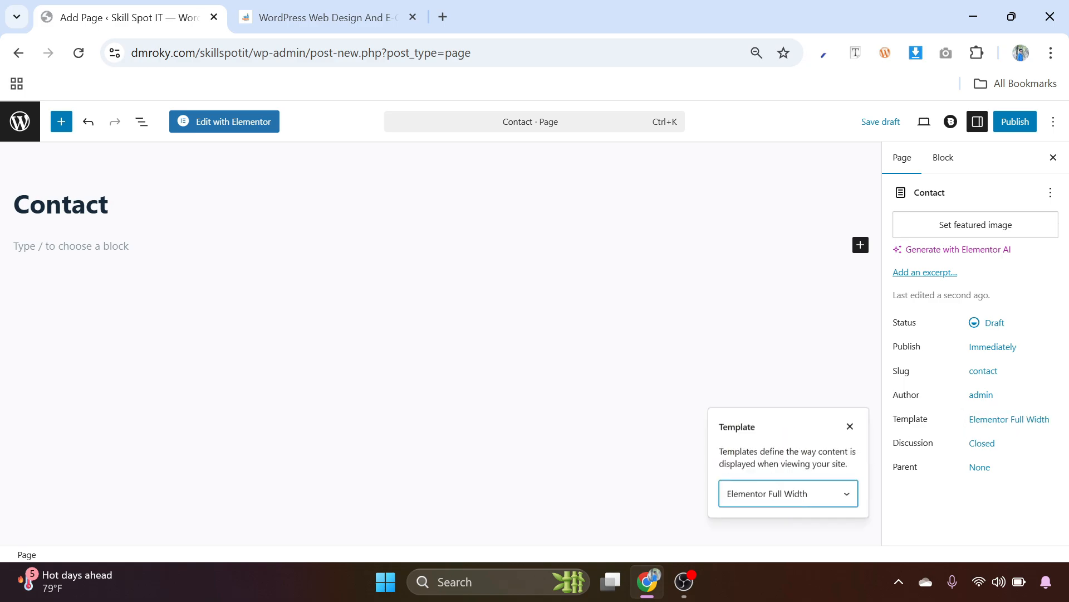
{"action": "left_click", "coordinate": [1014, 122]}
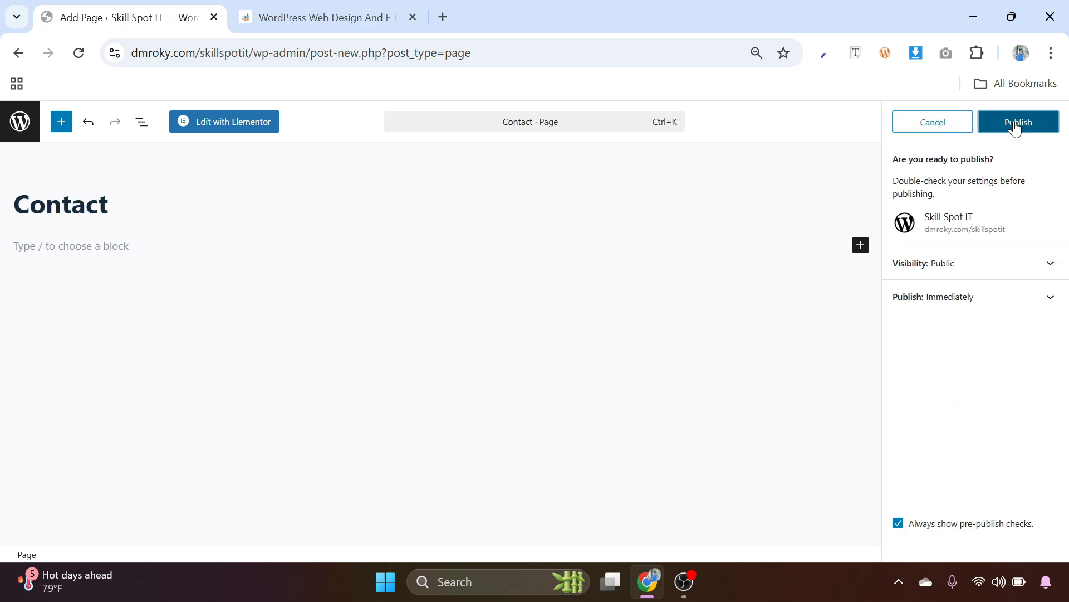
{"action": "left_click", "coordinate": [1014, 122]}
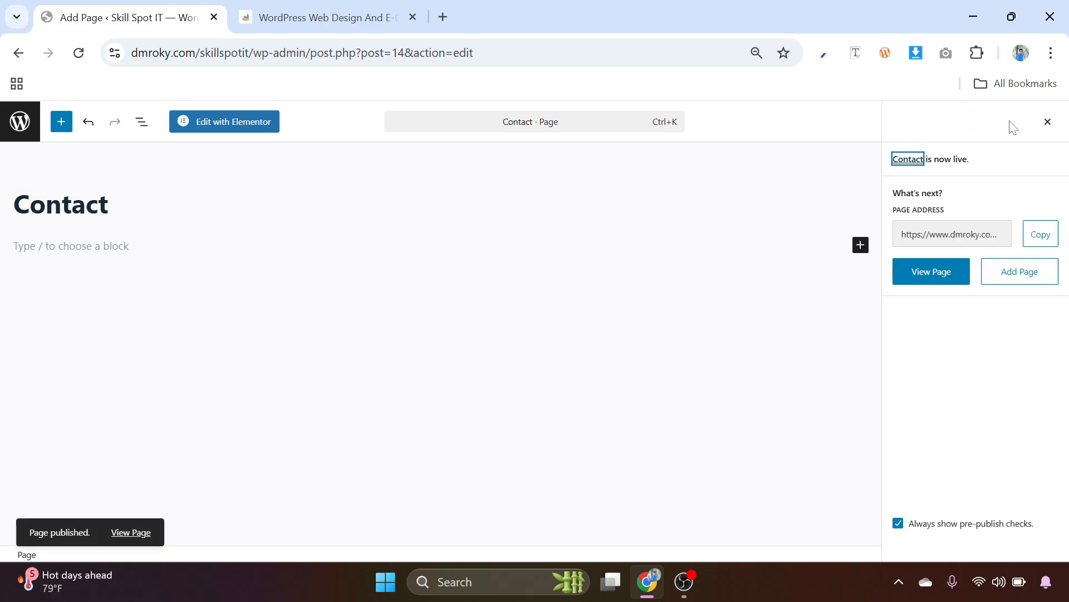
Step: Return to the Pages list and open a second copy of it in a new browser tab
{"action": "left_click", "coordinate": [11, 125]}
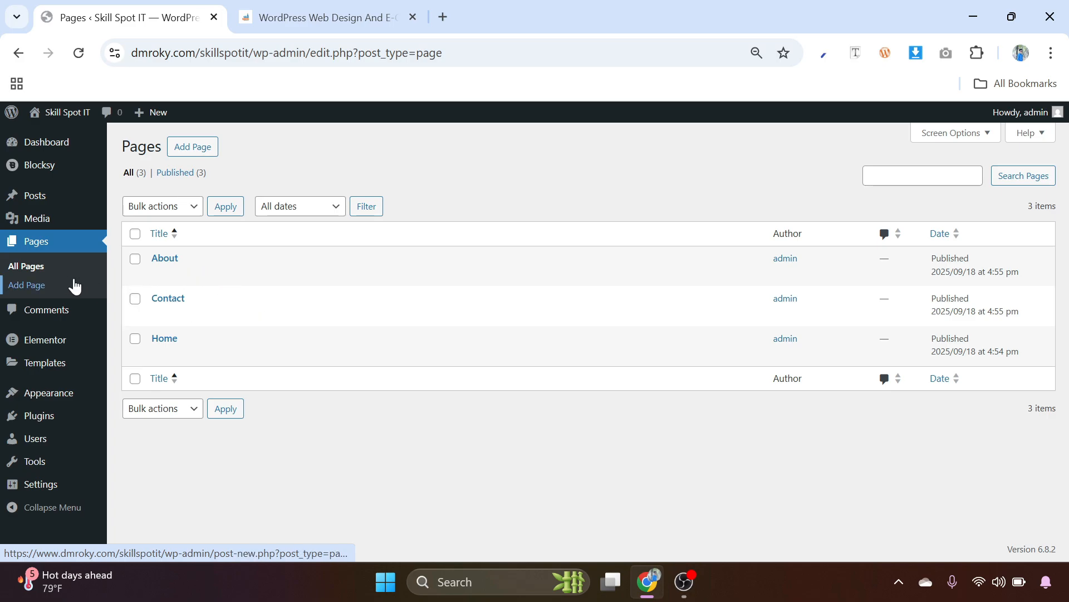
{"action": "right_click", "coordinate": [32, 271]}
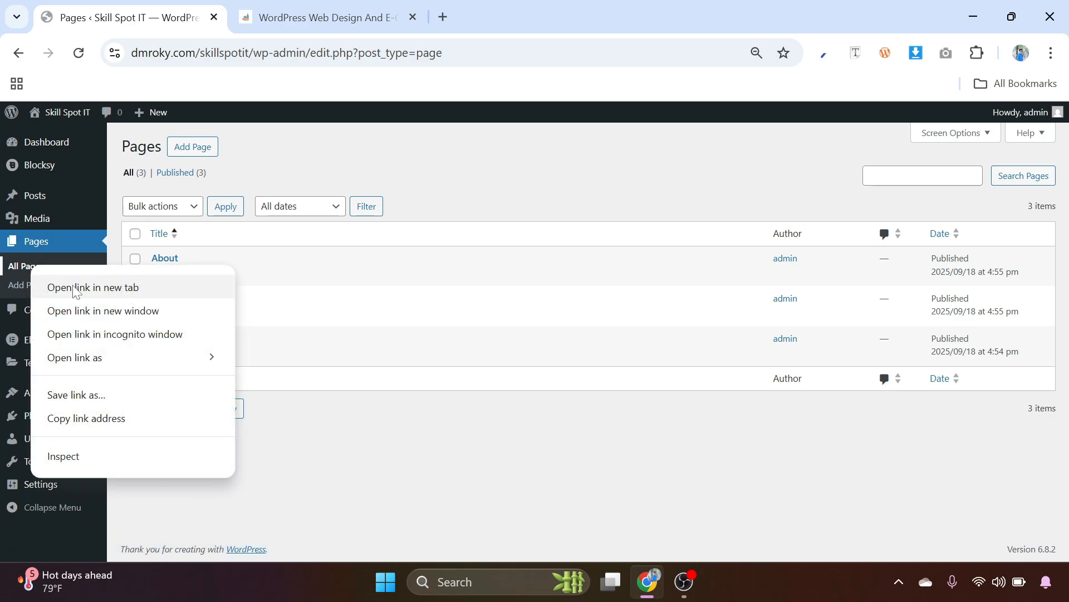
{"action": "left_click", "coordinate": [95, 288]}
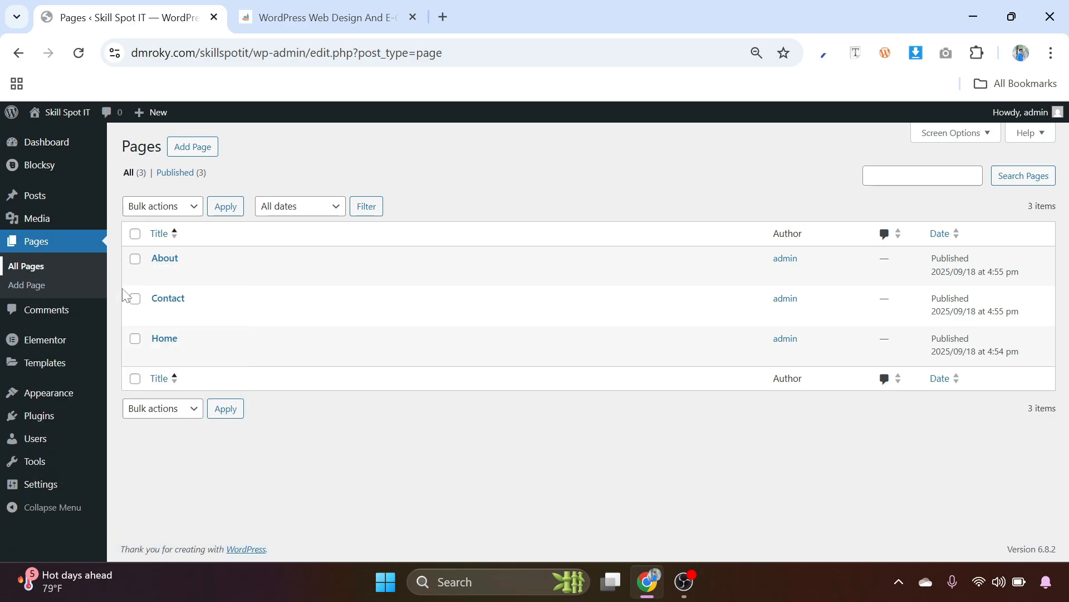
{"action": "left_click", "coordinate": [300, 17]}
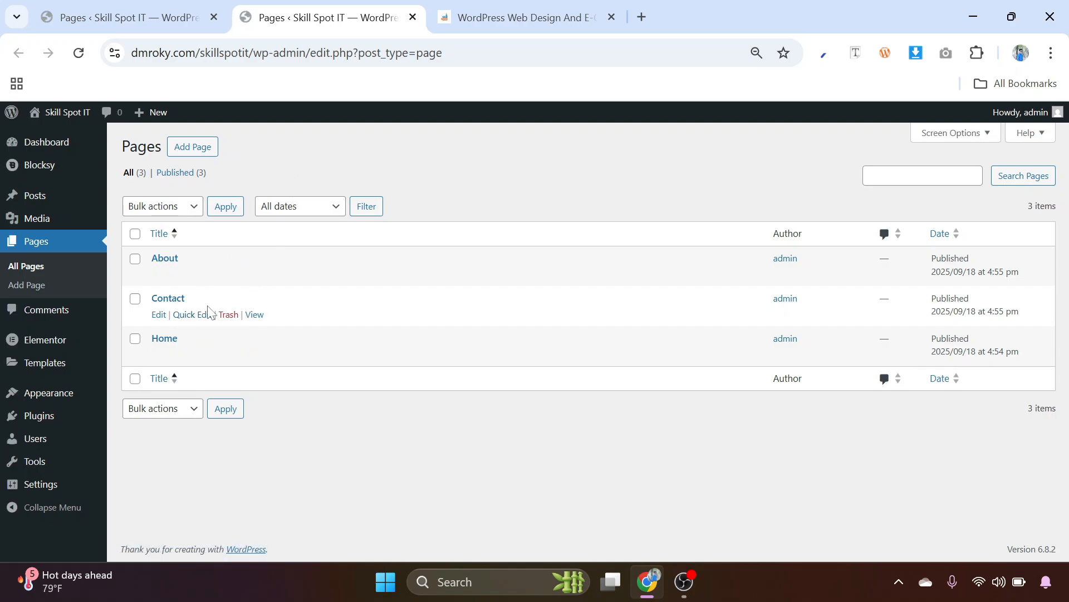
Step: Open the installed plugins list in the original browser tab and check the Blocksy Companion and Elementor entries
{"action": "left_click", "coordinate": [128, 17]}
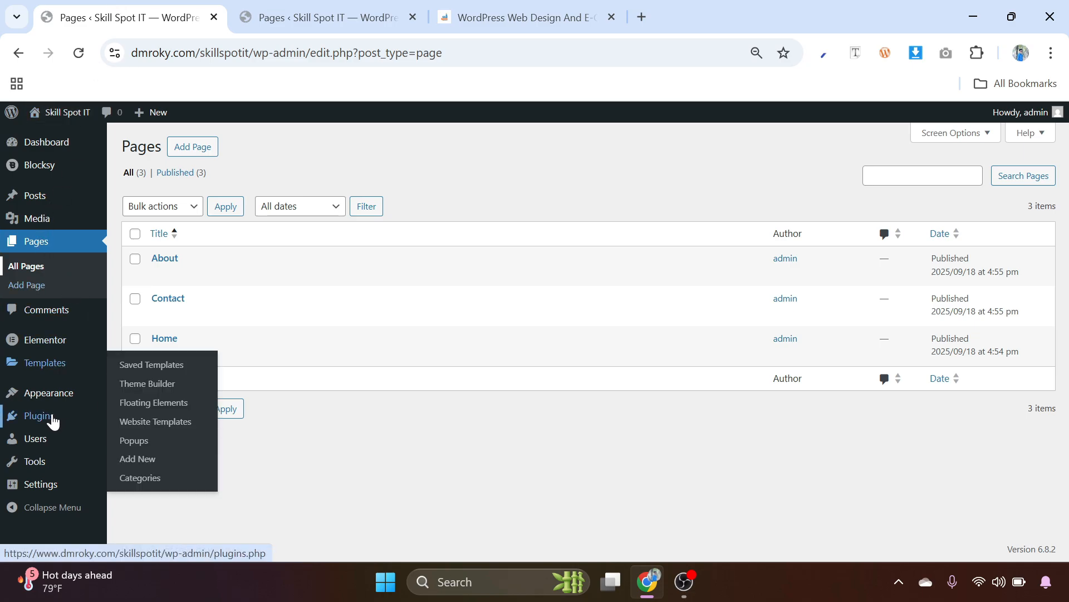
{"action": "mouse_move", "coordinate": [52, 422]}
{"action": "left_click", "coordinate": [135, 436]}
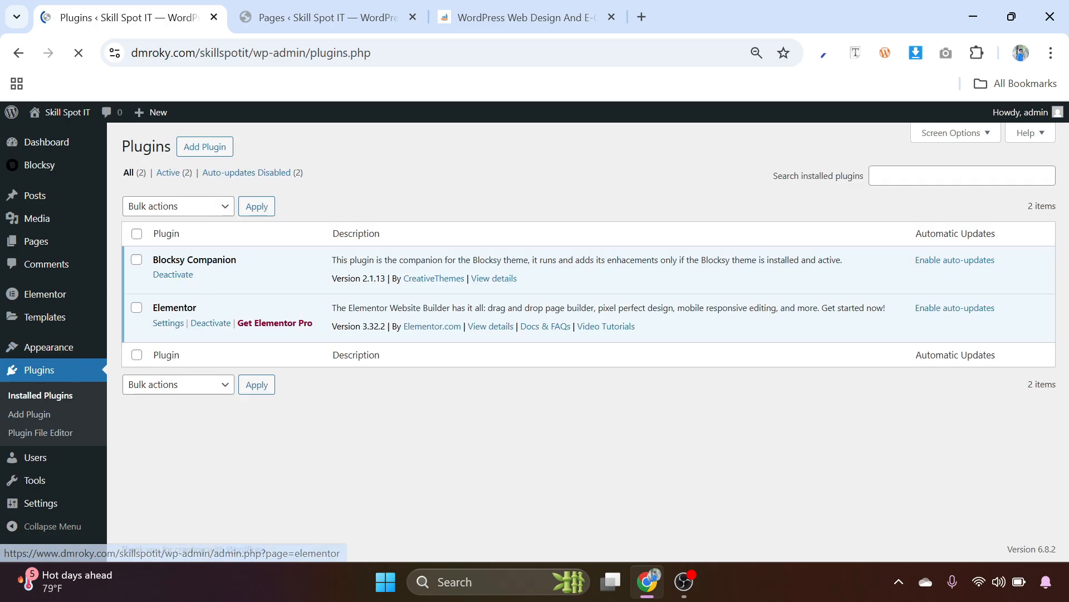
{"action": "left_click_drag", "start_coordinate": [153, 259], "coordinate": [239, 255]}
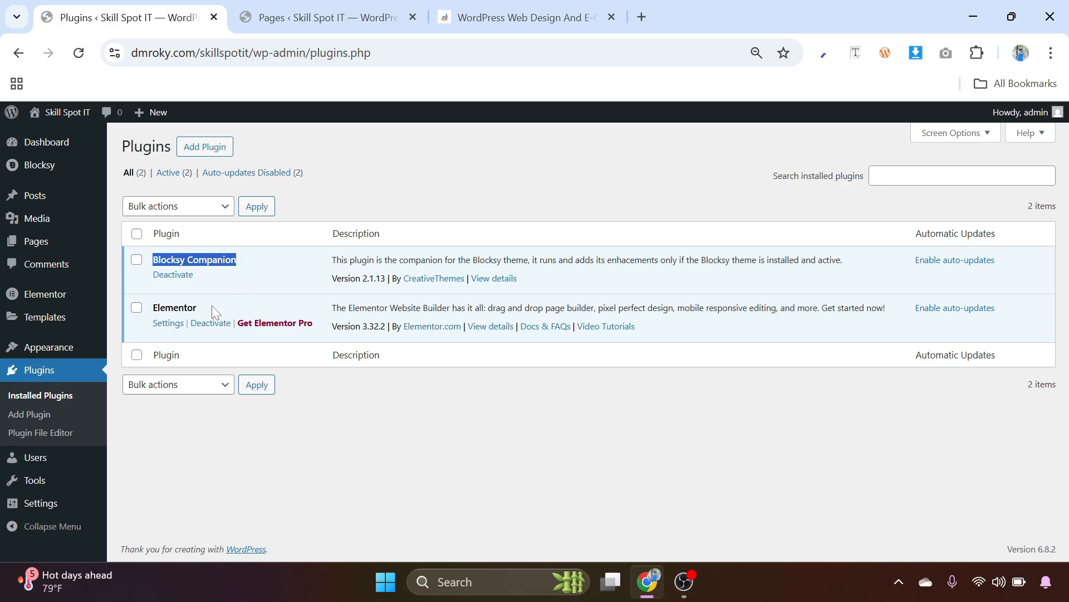
{"action": "left_click", "coordinate": [156, 312]}
{"action": "left_click_drag", "start_coordinate": [156, 310], "coordinate": [197, 308]}
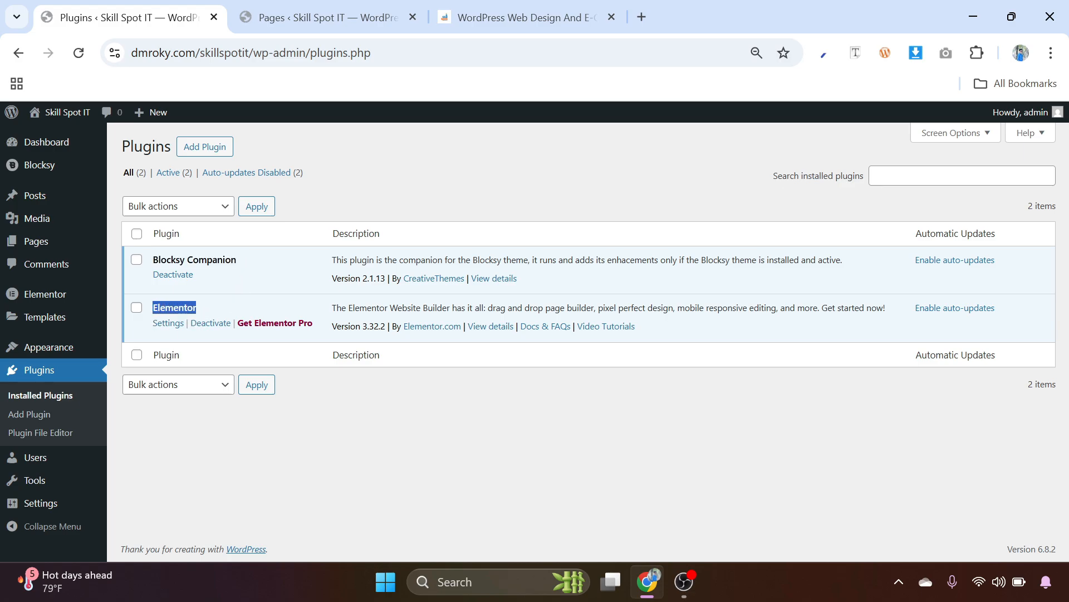
{"action": "left_click", "coordinate": [224, 307]}
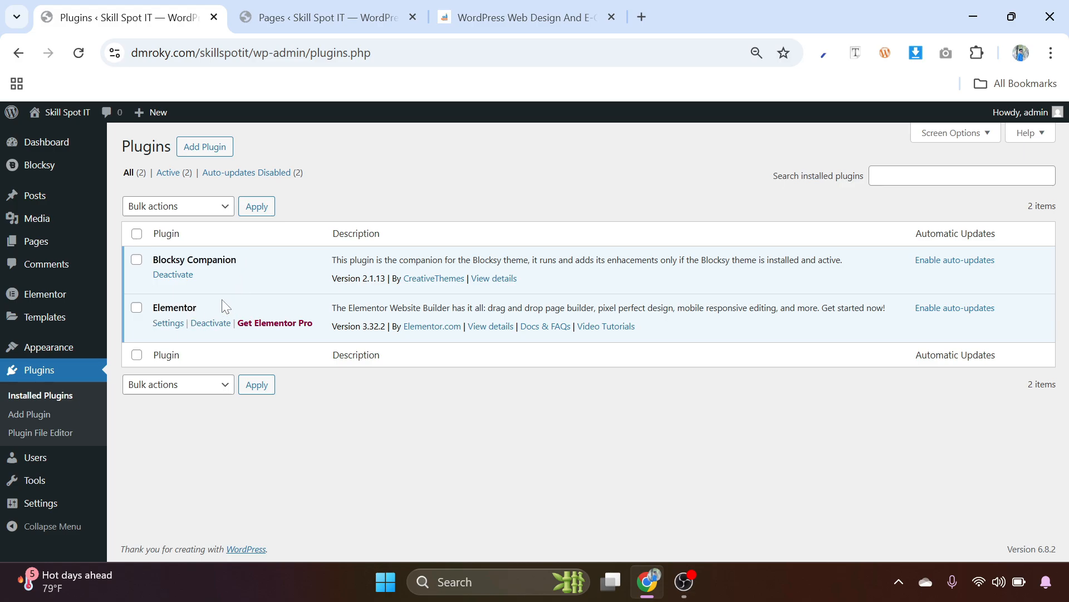
Step: Start a plugin upload and choose elementor-pro.3.31.2.zip from the Downloads folder
{"action": "left_click", "coordinate": [200, 155]}
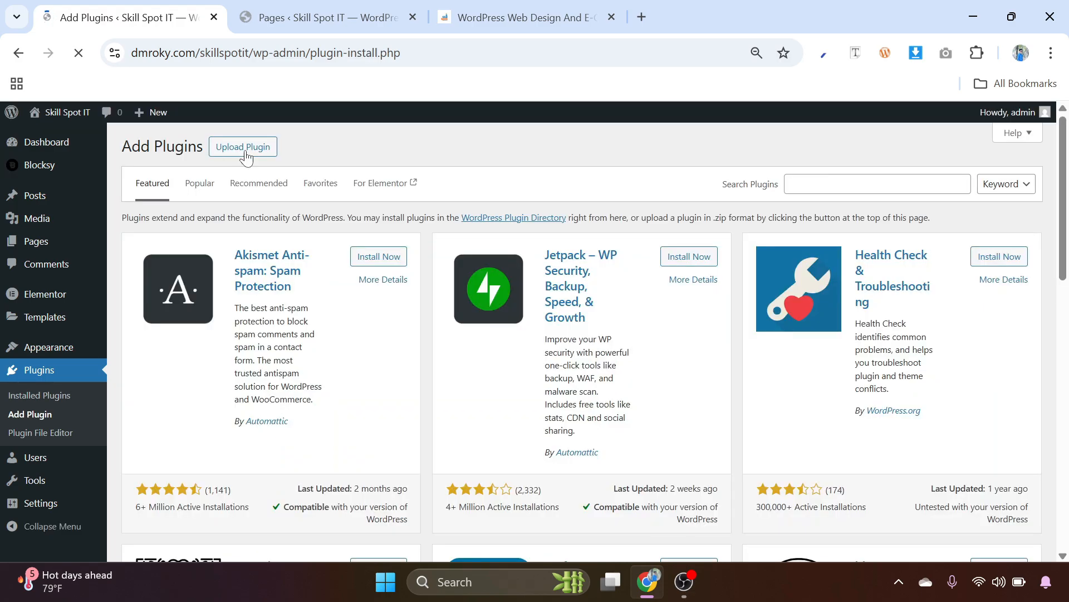
{"action": "left_click", "coordinate": [246, 153]}
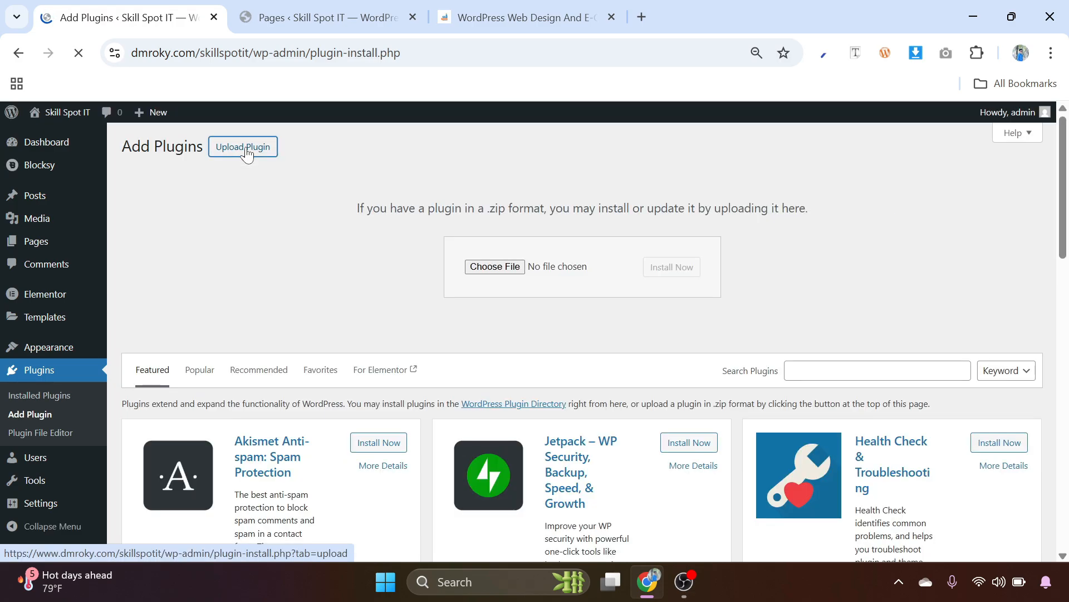
{"action": "left_click", "coordinate": [502, 268]}
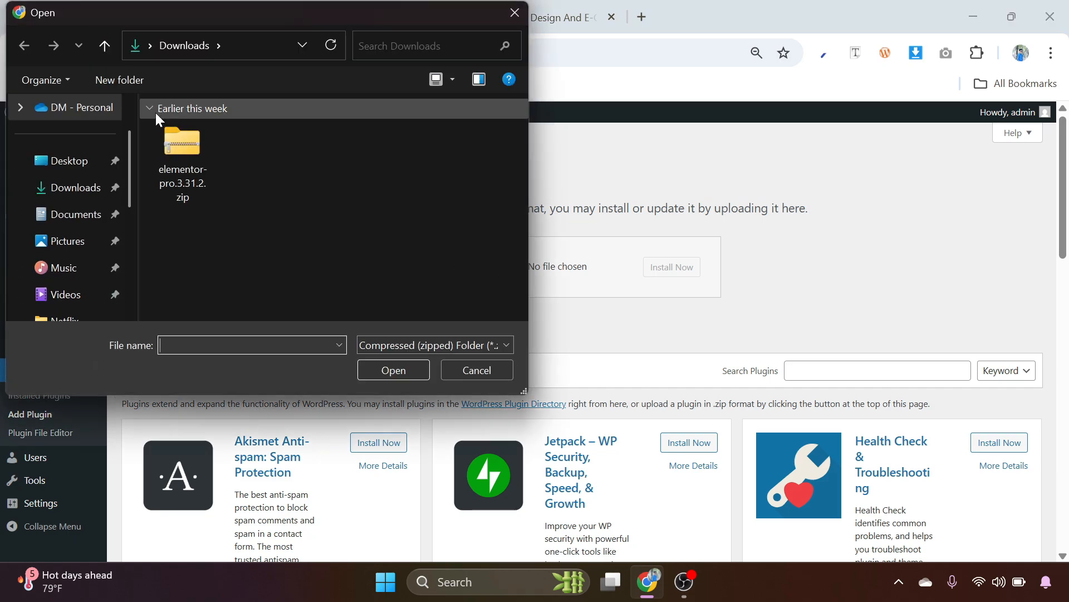
{"action": "left_click", "coordinate": [181, 155]}
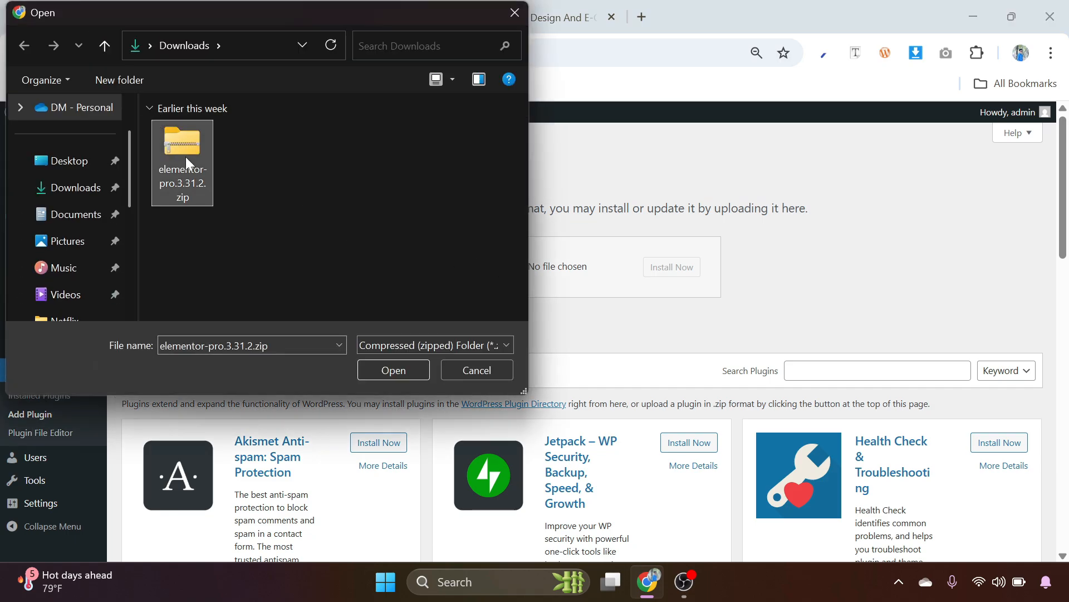
{"action": "left_click", "coordinate": [395, 370]}
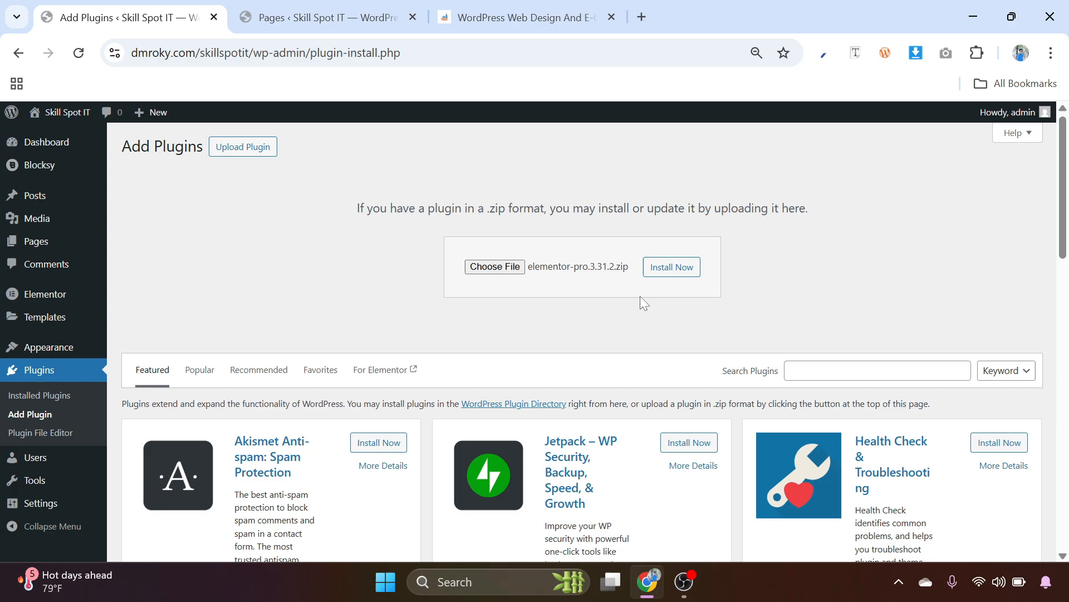
Step: Install and activate the chosen Elementor Pro plugin, and reload the Pages list in the other browser tab
{"action": "left_click", "coordinate": [677, 270]}
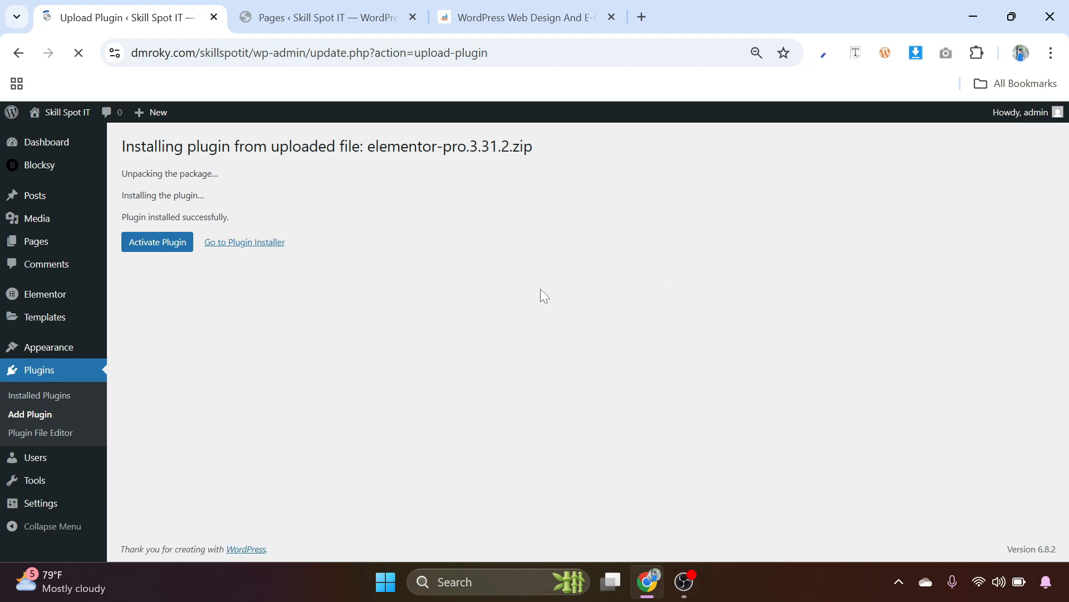
{"action": "left_click", "coordinate": [152, 248]}
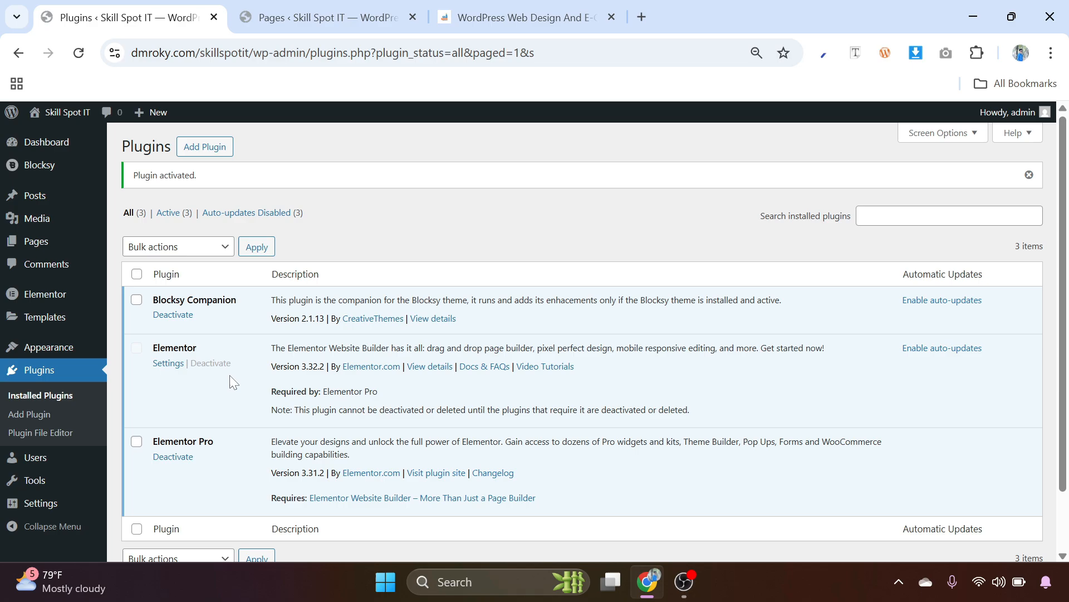
{"action": "left_click", "coordinate": [268, 16]}
{"action": "left_click", "coordinate": [80, 52]}
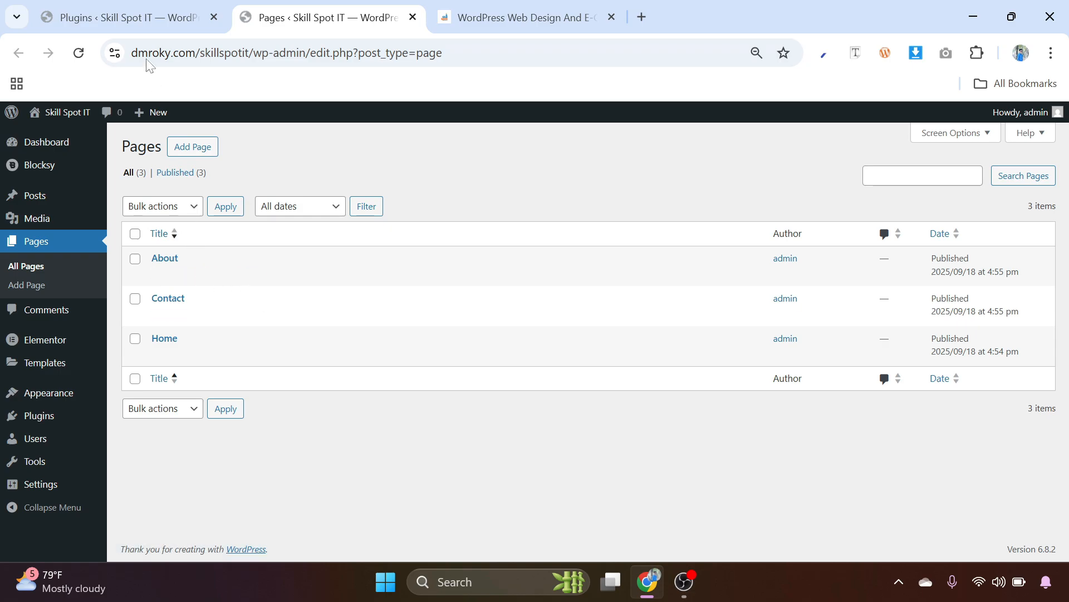
Step: Search the plugin directory for "woocommerce" from the plugins tab, and install and activate WooCommerce
{"action": "left_click", "coordinate": [167, 17]}
{"action": "left_click", "coordinate": [205, 148]}
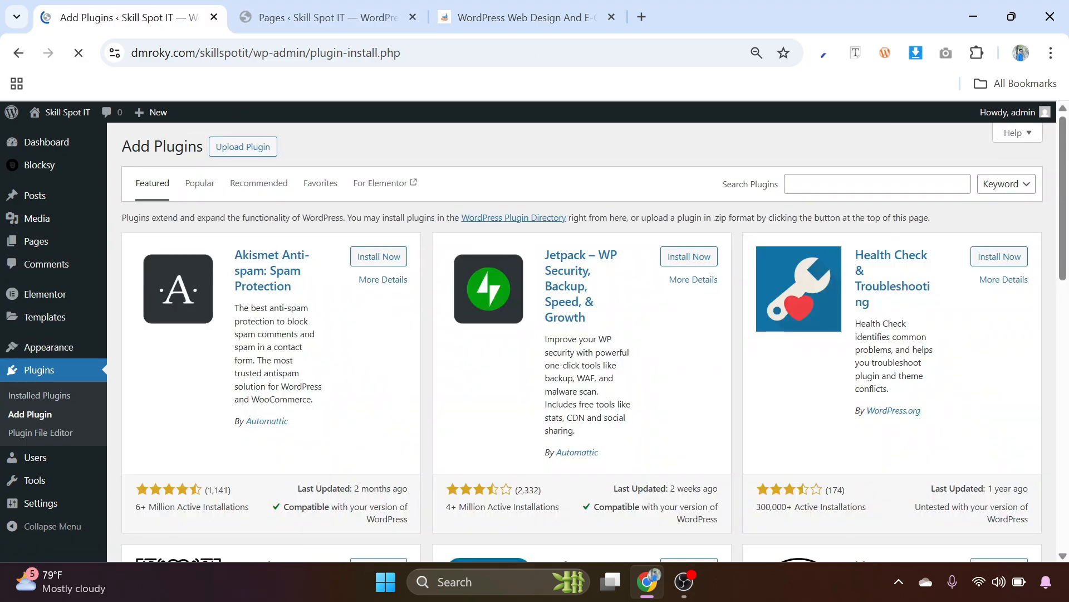
{"action": "left_click", "coordinate": [825, 184]}
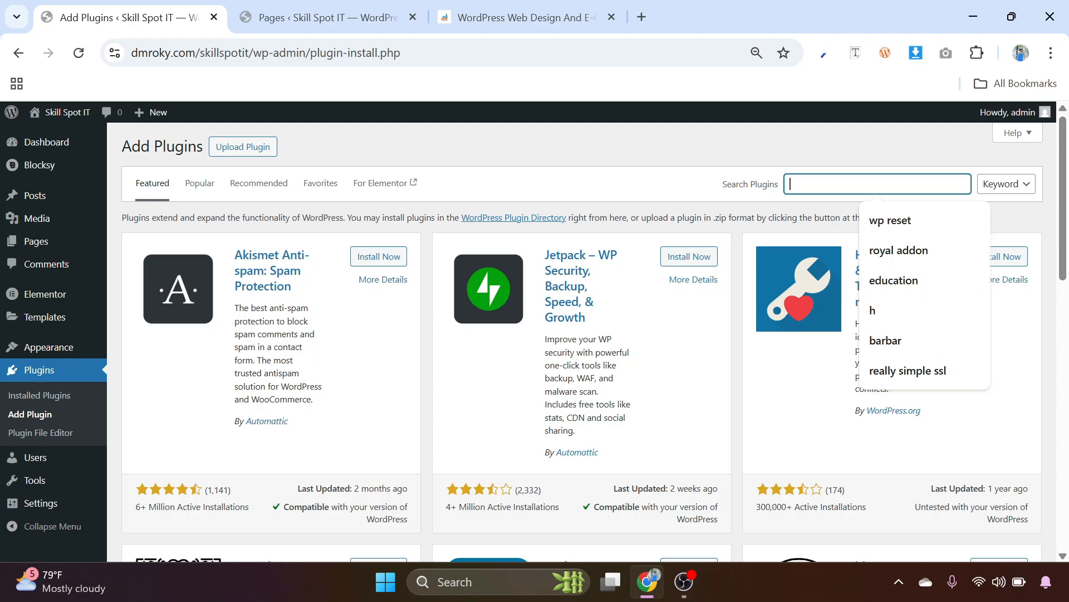
{"action": "type", "text": "woocomm"}
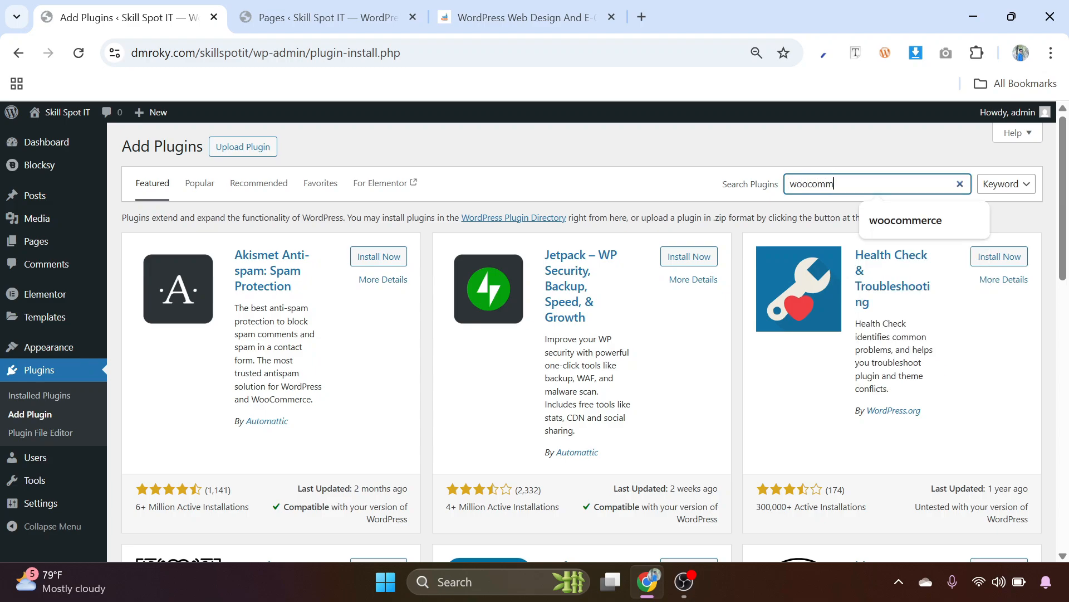
{"action": "type", "text": "erce"}
{"action": "key", "text": "Return"}
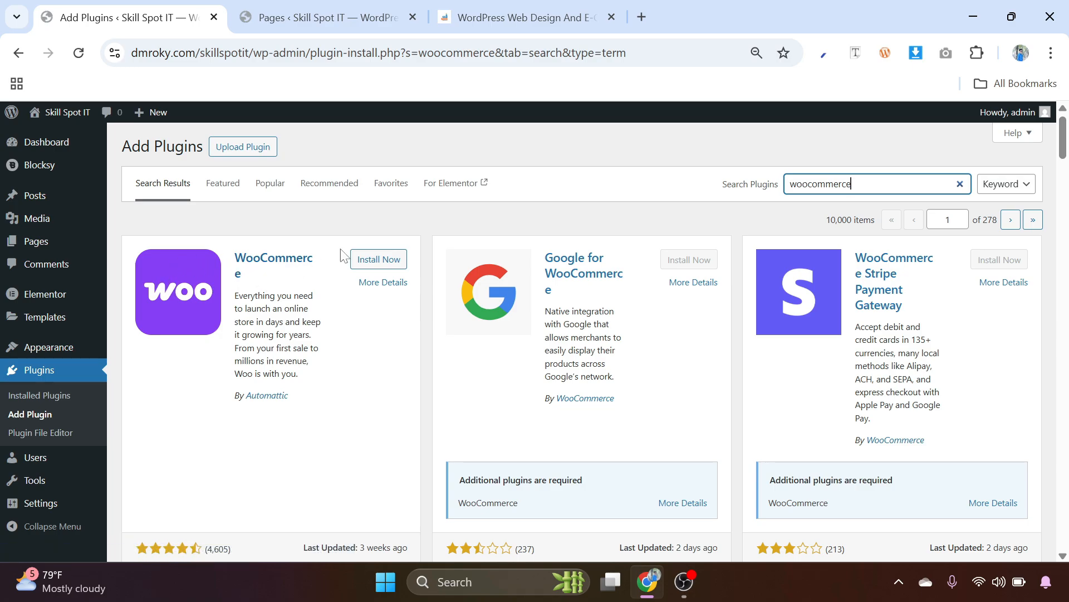
{"action": "left_click", "coordinate": [379, 261]}
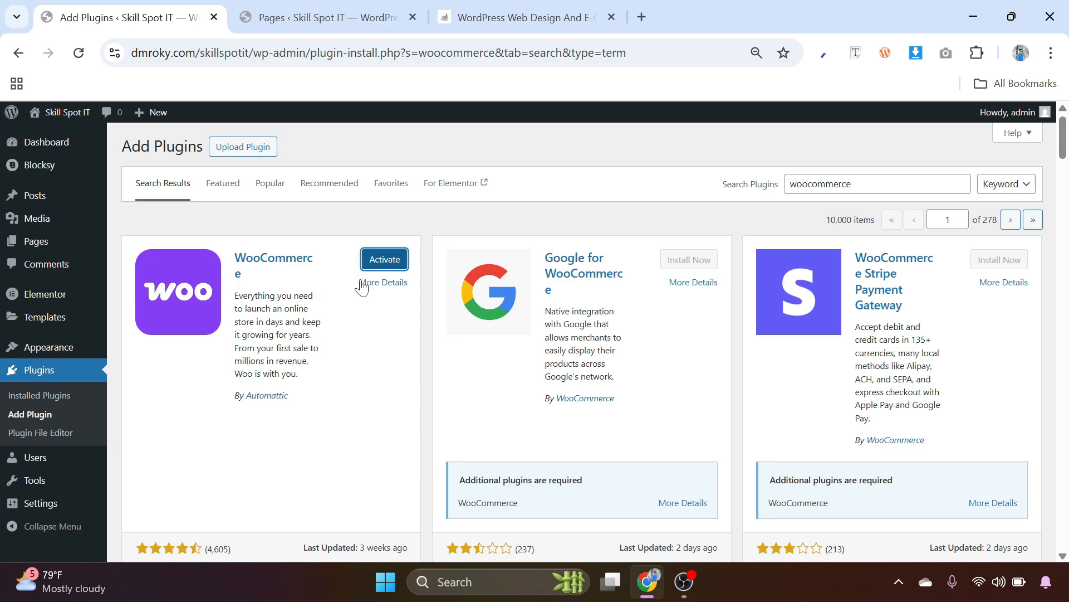
{"action": "left_click", "coordinate": [389, 265]}
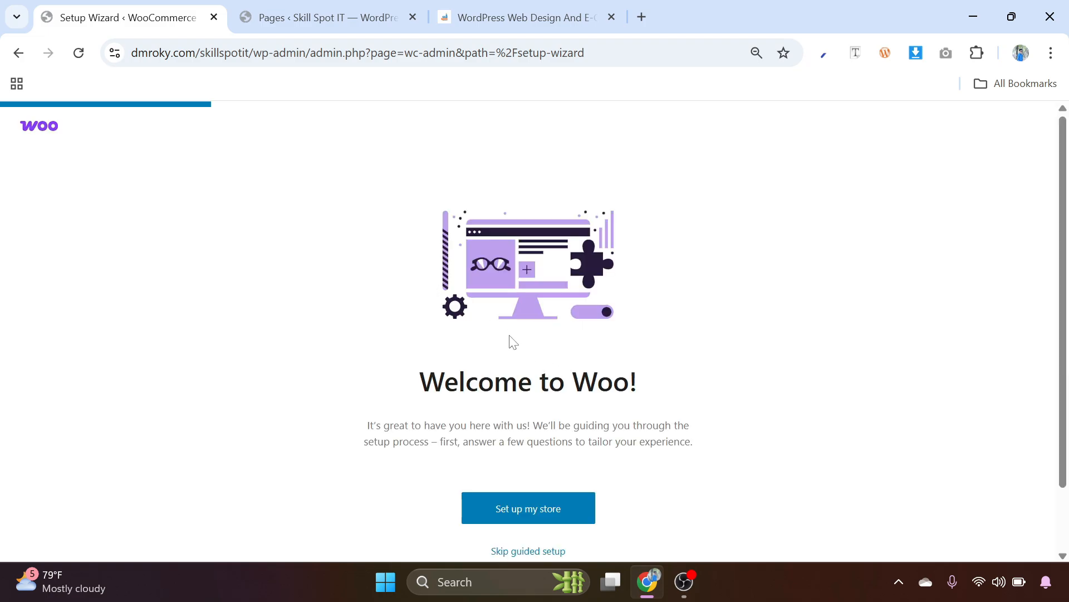
Step: Skip the WooCommerce guided setup, set the business location to Bangladesh — Dhaka, and continue to the store
{"action": "scroll", "coordinate": [513, 342], "scroll_direction": "down", "scroll_amount": 1}
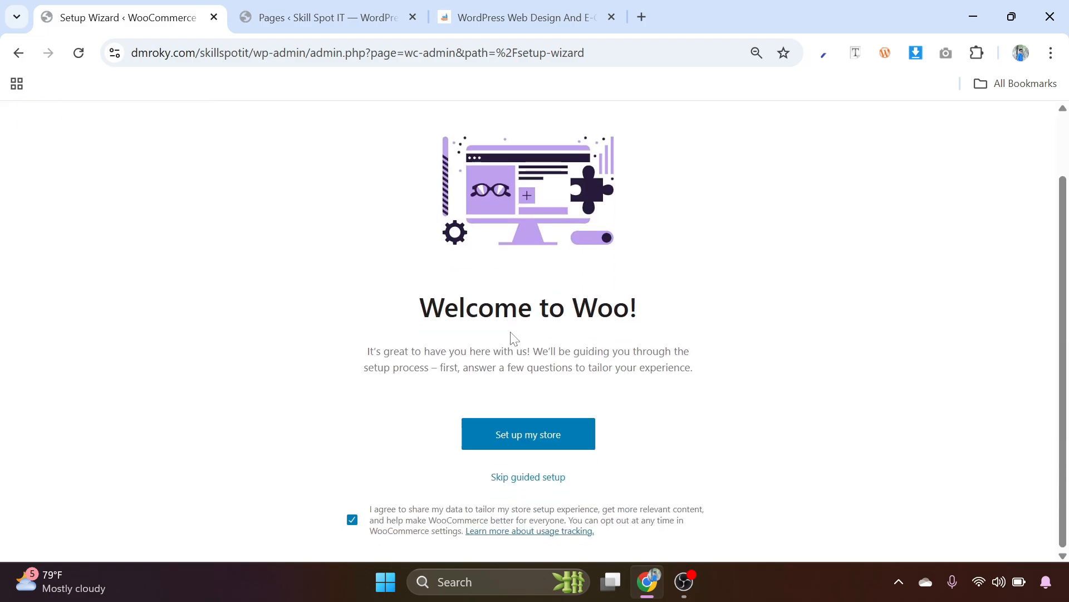
{"action": "left_click", "coordinate": [527, 483]}
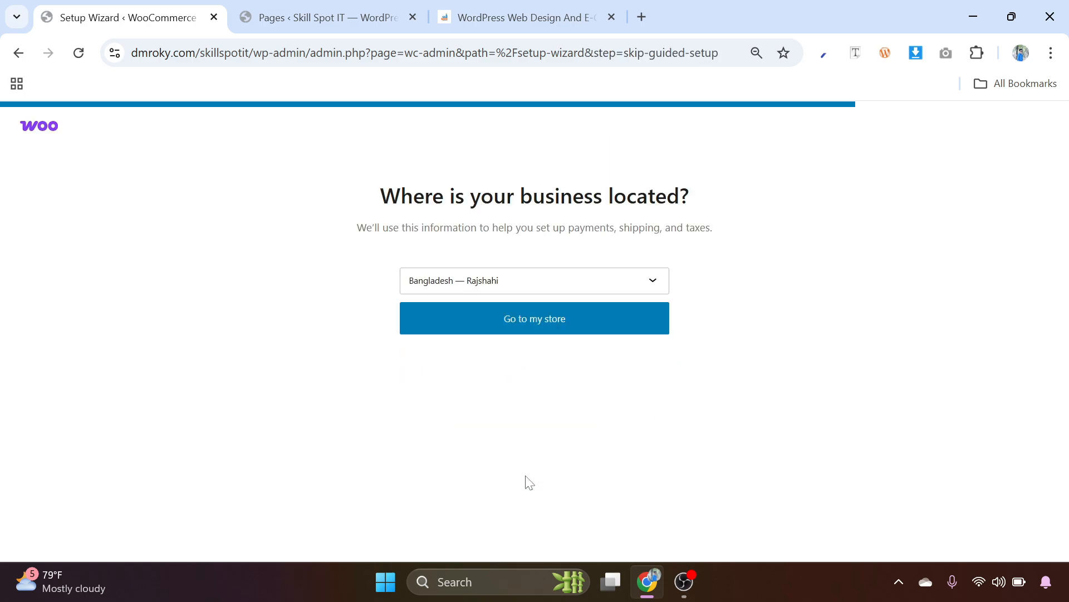
{"action": "left_click", "coordinate": [524, 288]}
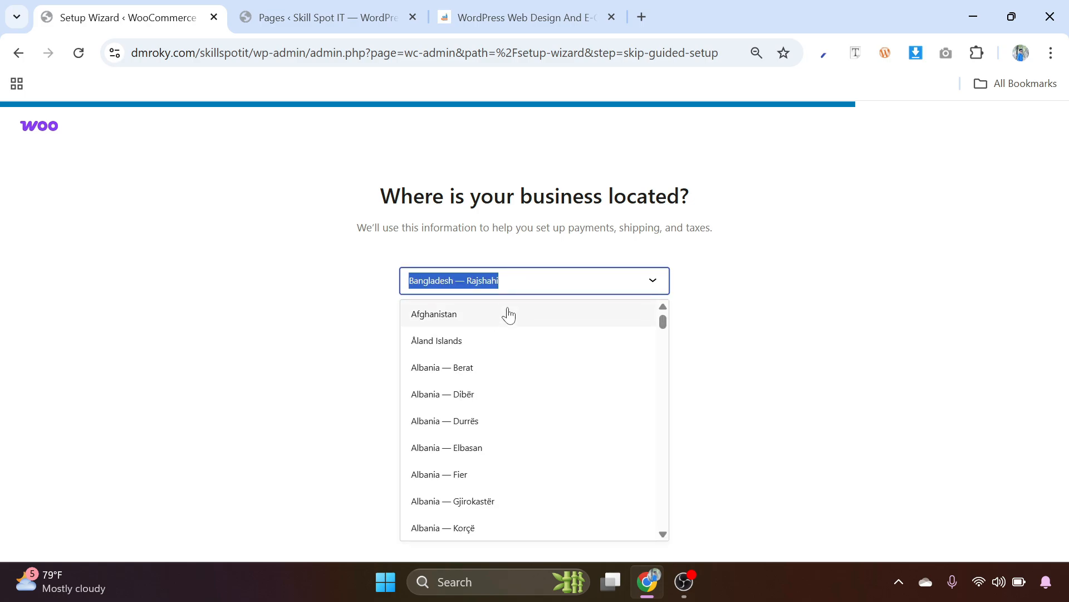
{"action": "type", "text": "dhka"}
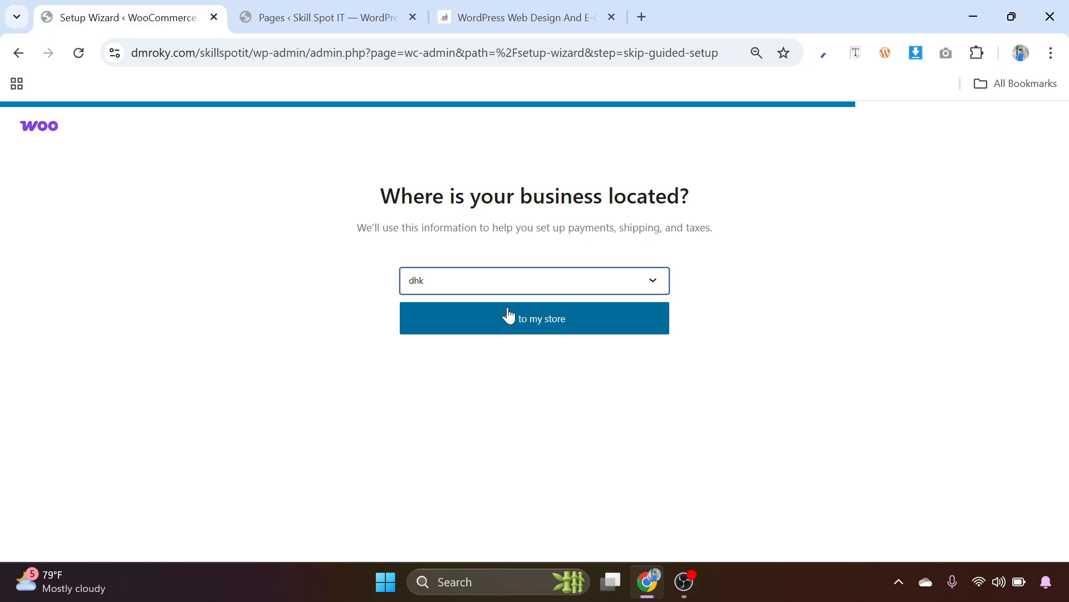
{"action": "key", "text": "BackSpace"}
{"action": "type", "text": "ak"}
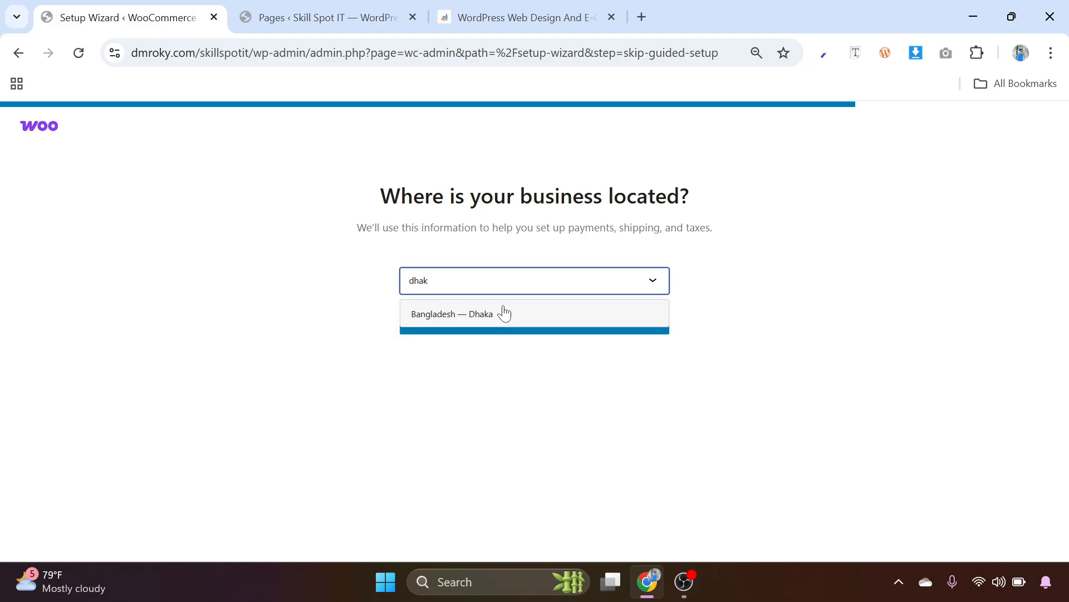
{"action": "left_click", "coordinate": [453, 316]}
{"action": "left_click", "coordinate": [537, 323]}
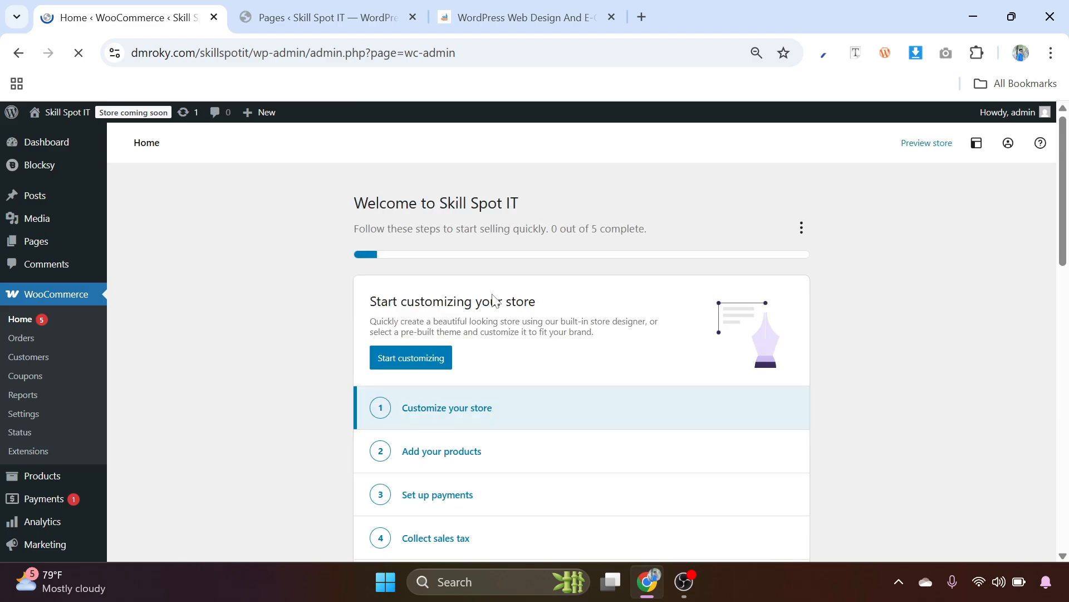
Step: Look over the store setup tasks, and check the WooCommerce entry in the installed plugins list
{"action": "scroll", "coordinate": [522, 228], "scroll_direction": "down", "scroll_amount": 6}
{"action": "scroll", "coordinate": [479, 284], "scroll_direction": "up", "scroll_amount": 2}
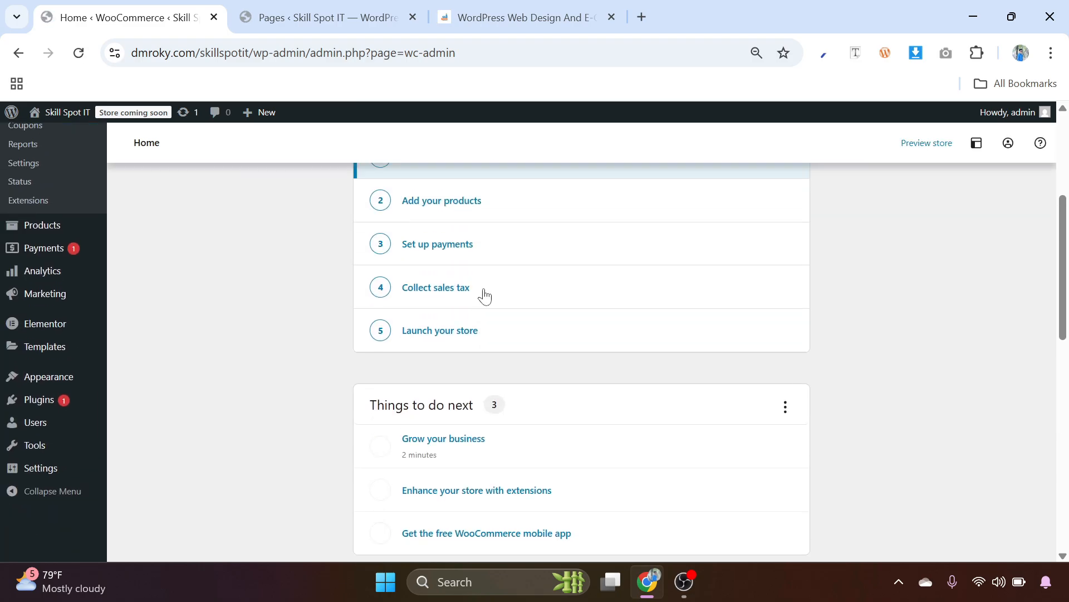
{"action": "mouse_move", "coordinate": [93, 403]}
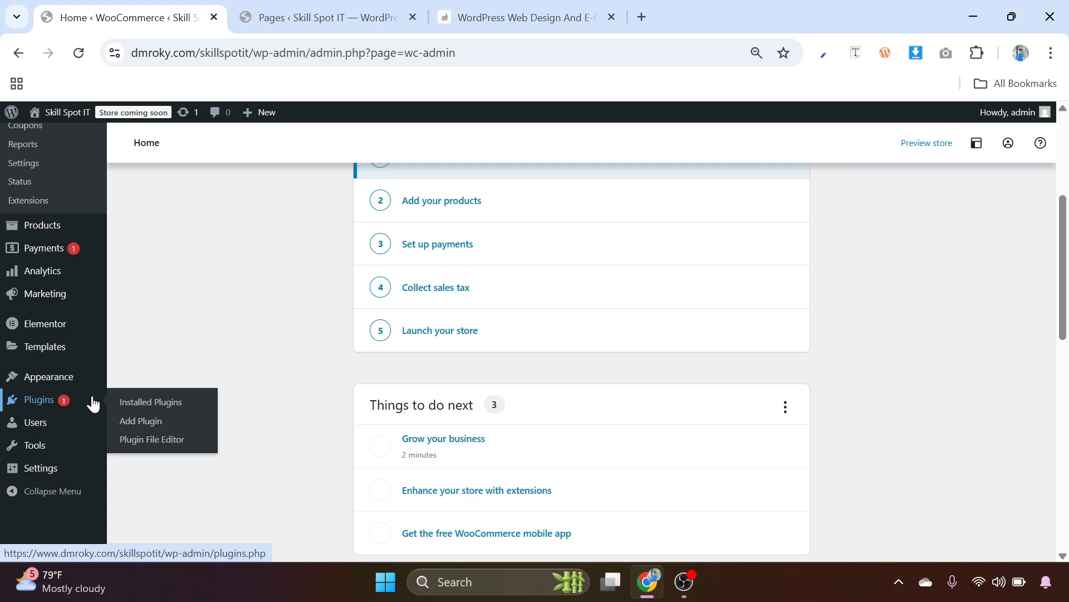
{"action": "left_click", "coordinate": [158, 401]}
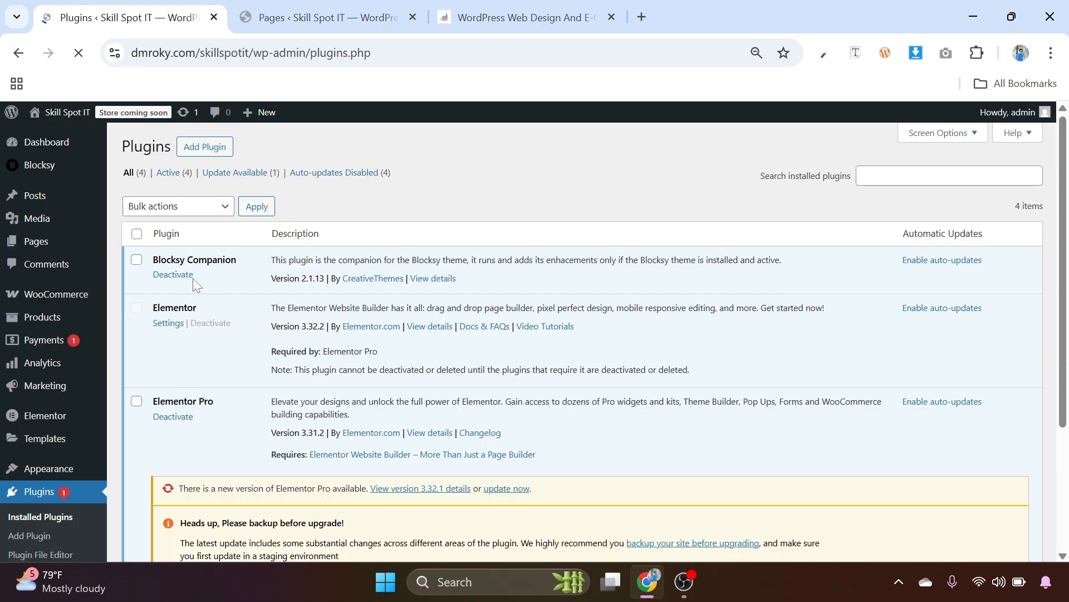
{"action": "scroll", "coordinate": [224, 354], "scroll_direction": "down", "scroll_amount": 5}
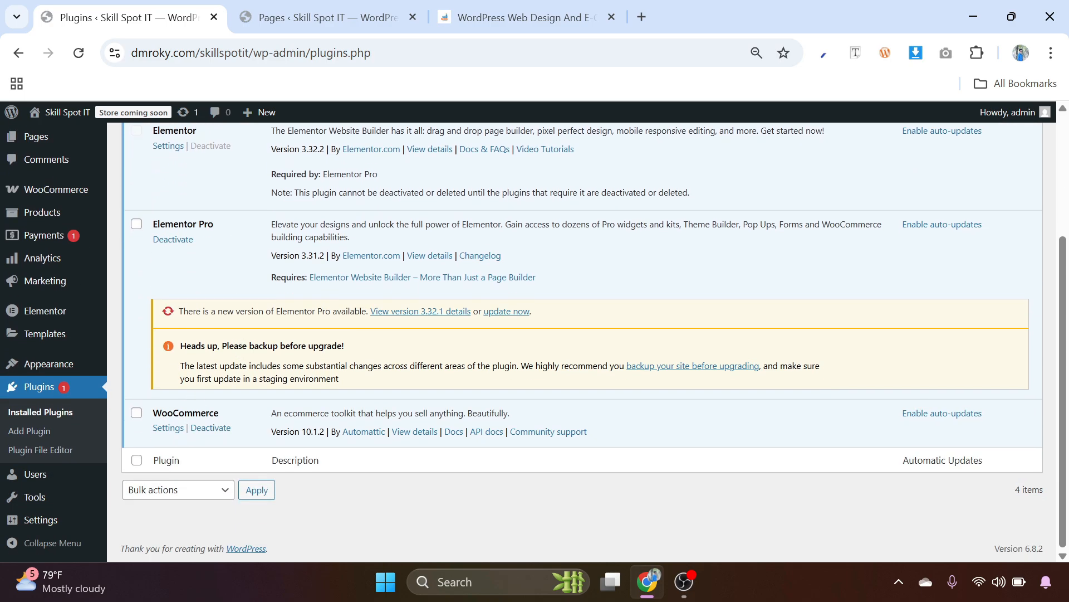
{"action": "left_click_drag", "start_coordinate": [152, 413], "coordinate": [220, 414]}
{"action": "left_click", "coordinate": [211, 283]}
Step: Reload the Pages list in the other browser tab and trash the Refund and Returns Policy draft
{"action": "left_click", "coordinate": [311, 15]}
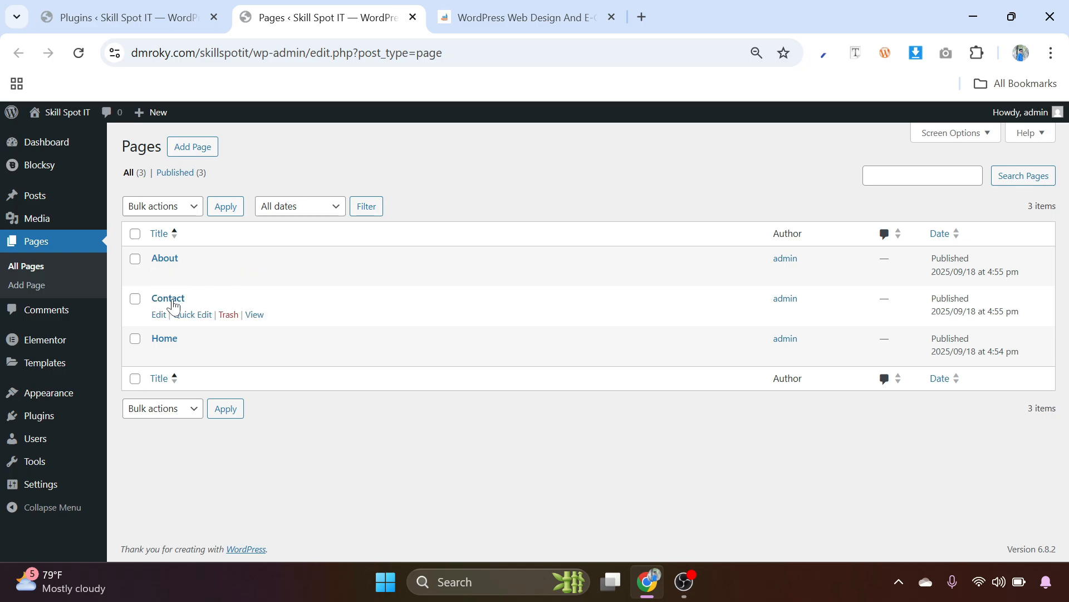
{"action": "left_click", "coordinate": [82, 58]}
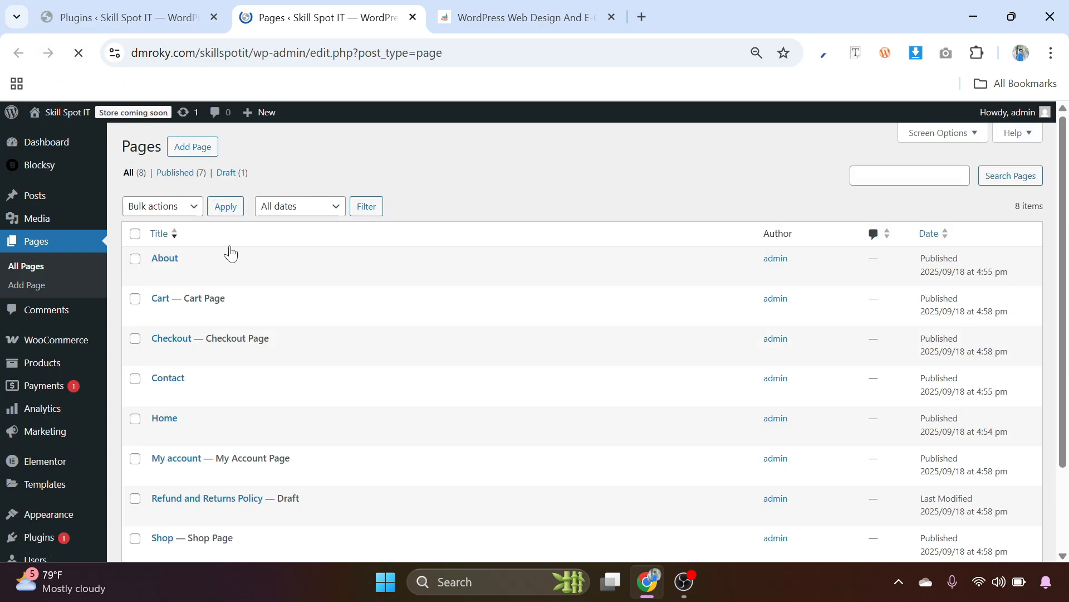
{"action": "scroll", "coordinate": [231, 254], "scroll_direction": "down", "scroll_amount": 2}
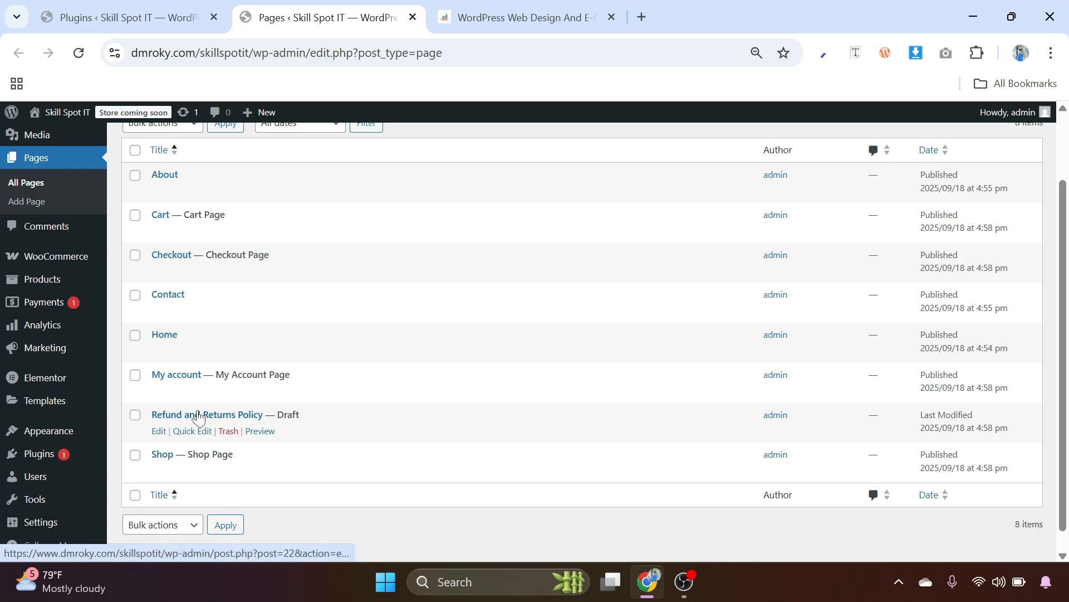
{"action": "left_click", "coordinate": [229, 432]}
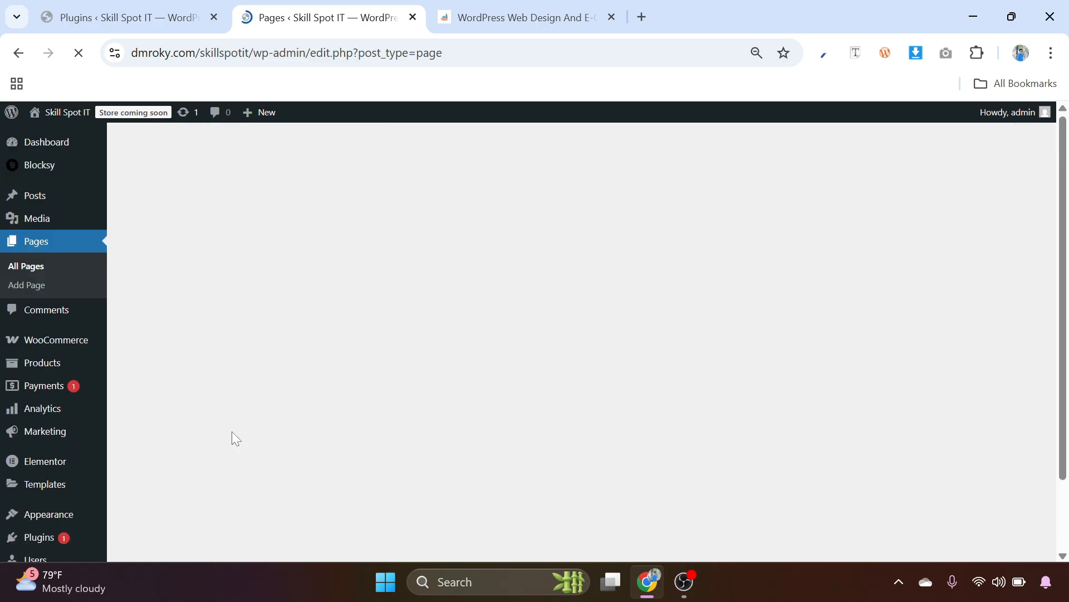
Step: Permanently delete the trashed Refund and Returns Policy page and go back to the list of all pages
{"action": "left_click", "coordinate": [232, 217]}
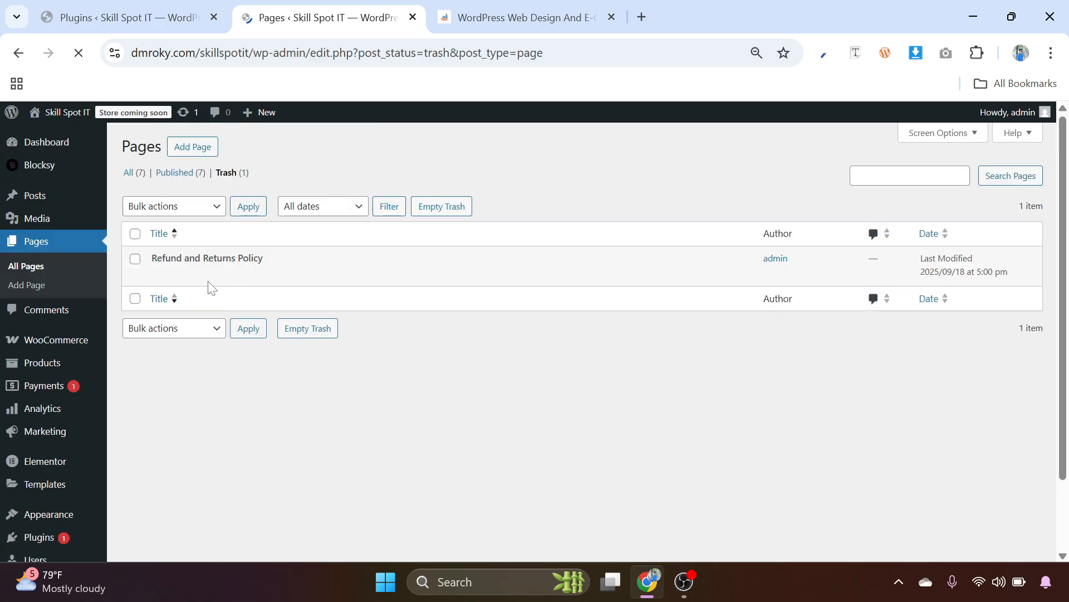
{"action": "left_click", "coordinate": [208, 277]}
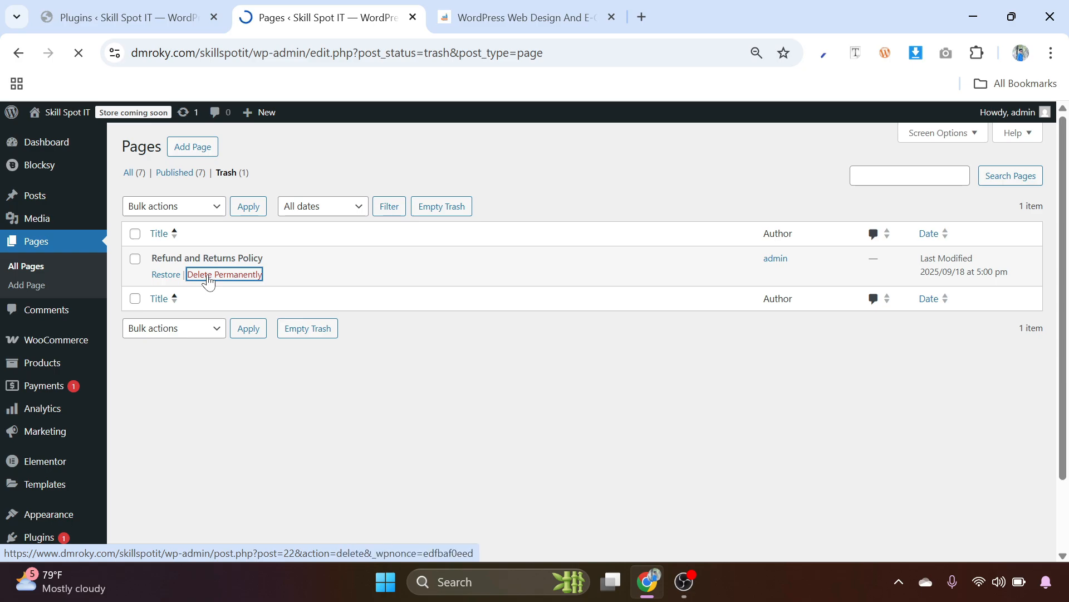
{"action": "left_click", "coordinate": [138, 215]}
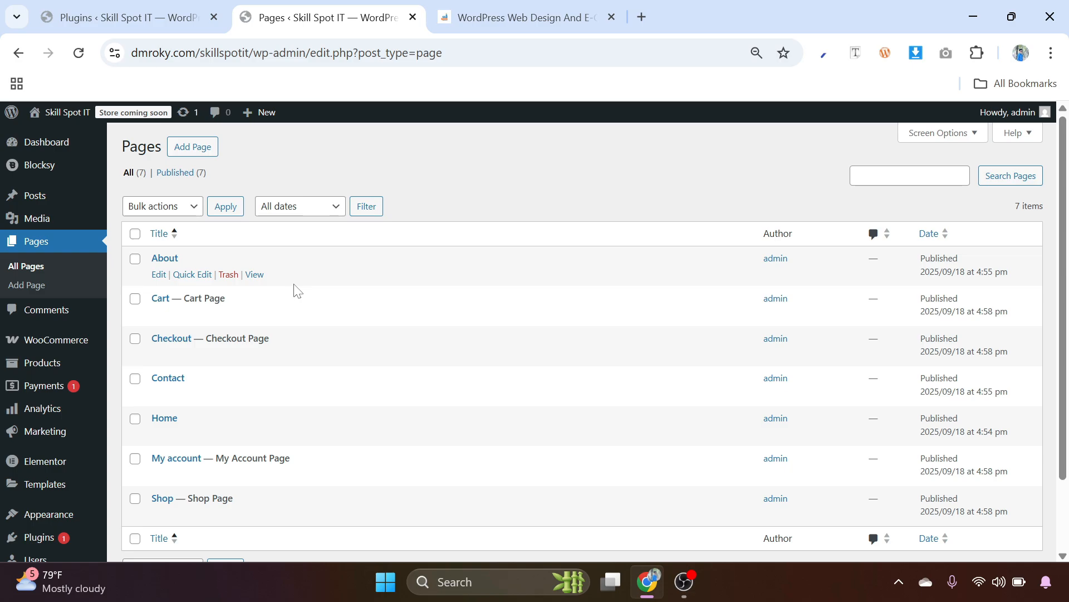
{"action": "scroll", "coordinate": [296, 289], "scroll_direction": "down", "scroll_amount": 2}
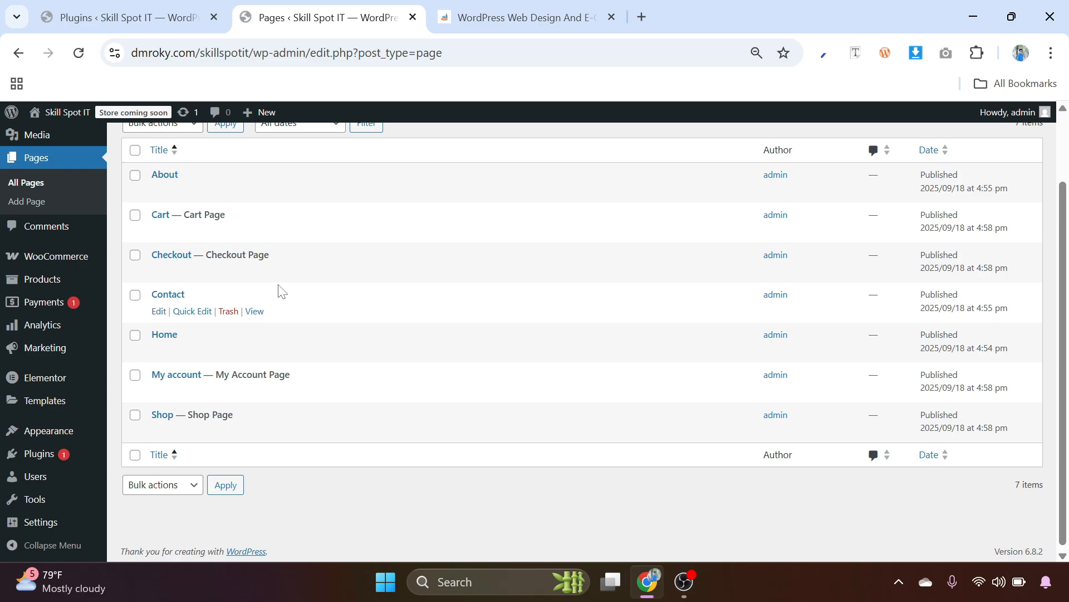
Step: Search the plugin directory for "bangladeshi payment", and install and activate Bangladeshi Payment Gateways – Make Payment Using QR Code
{"action": "mouse_move", "coordinate": [37, 462]}
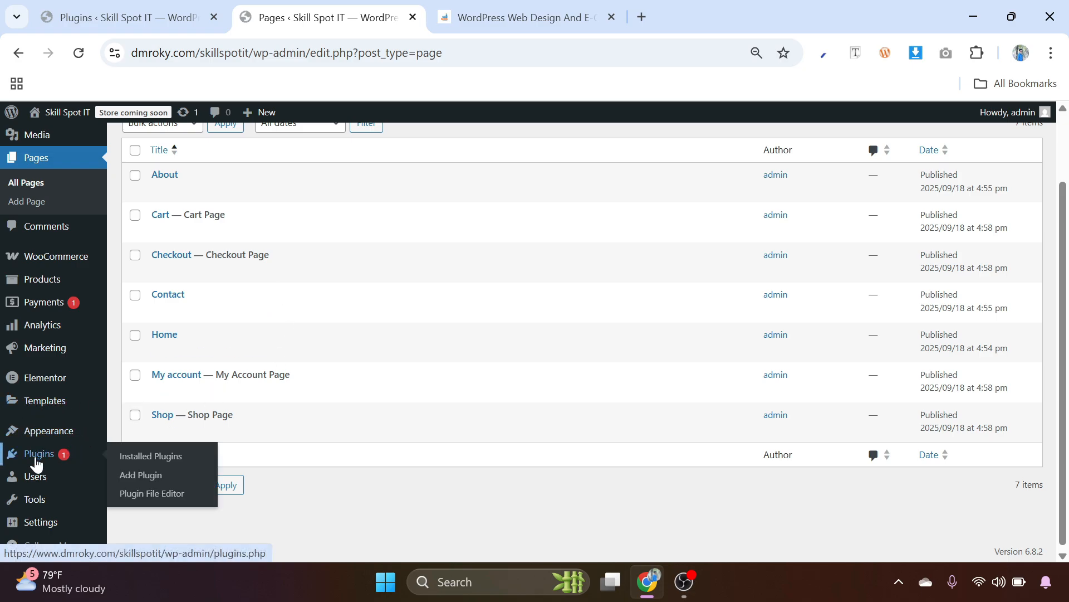
{"action": "left_click", "coordinate": [140, 479]}
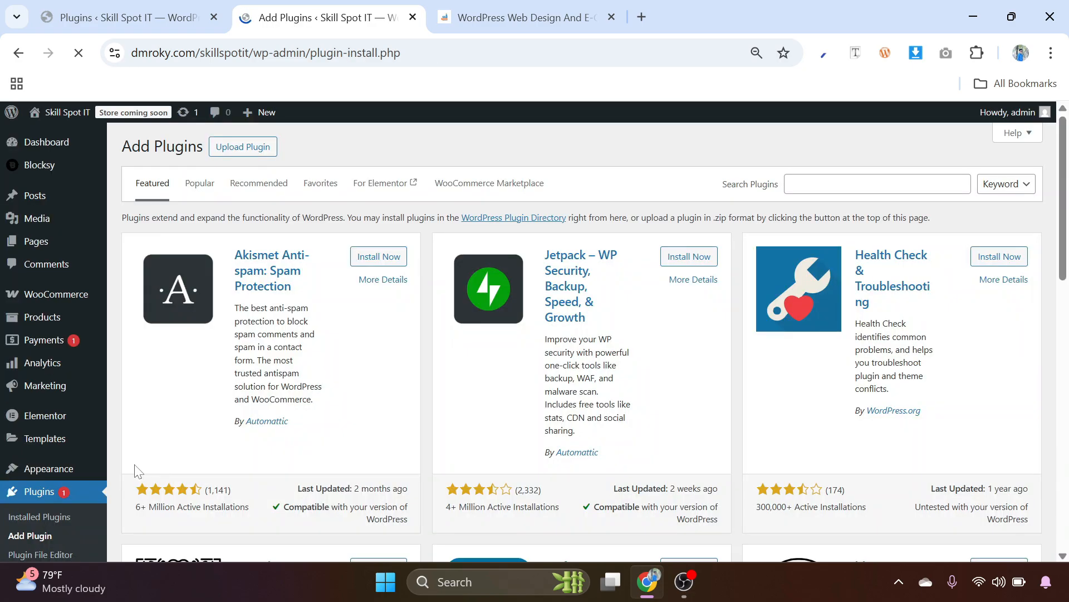
{"action": "left_click", "coordinate": [791, 184]}
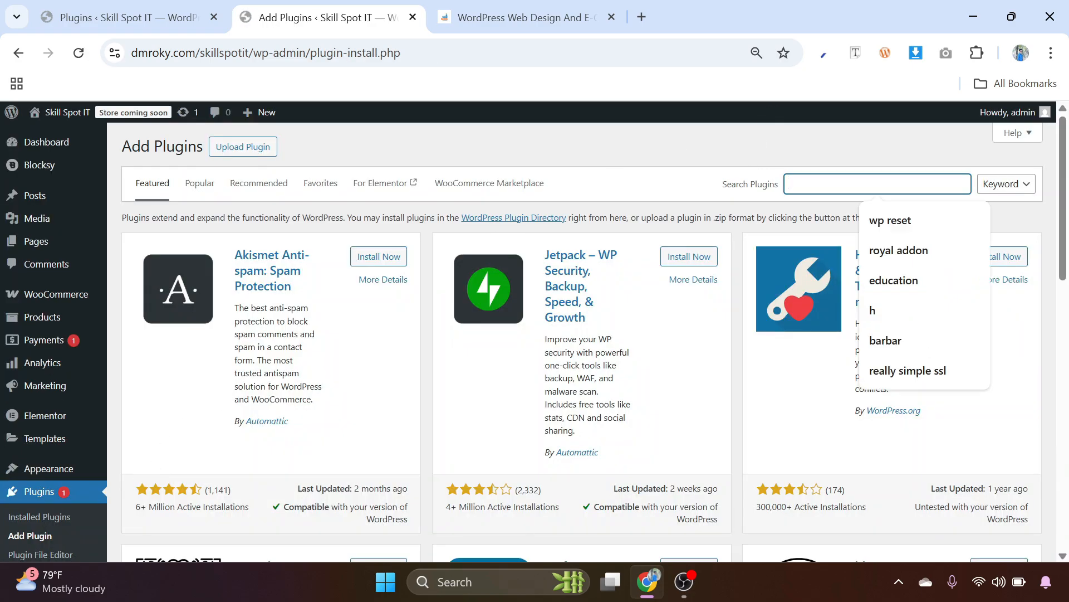
{"action": "type", "text": "bangladeshi payment"}
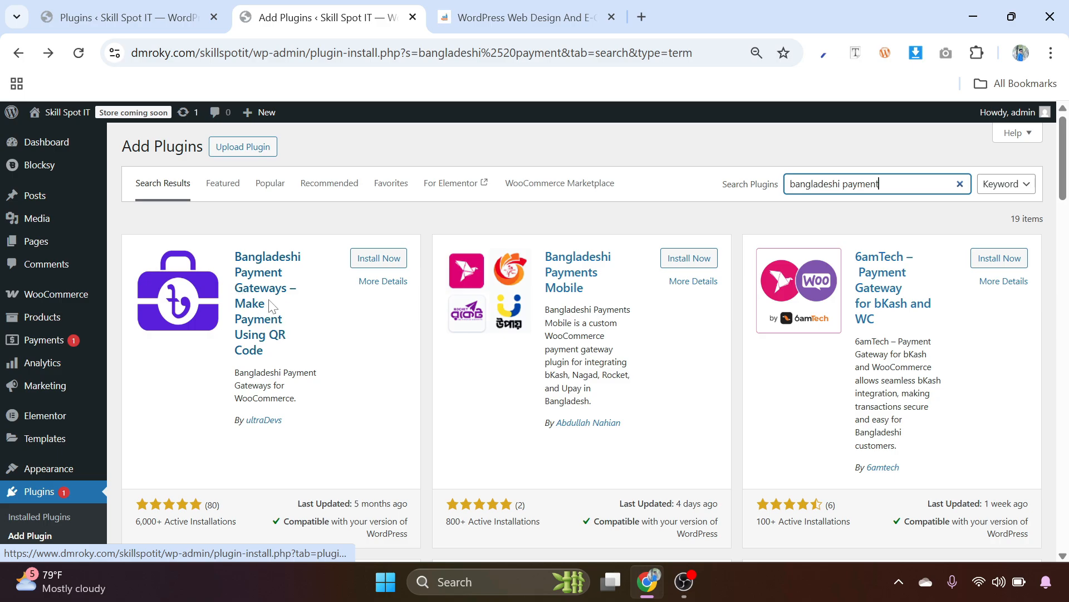
{"action": "left_click", "coordinate": [377, 266]}
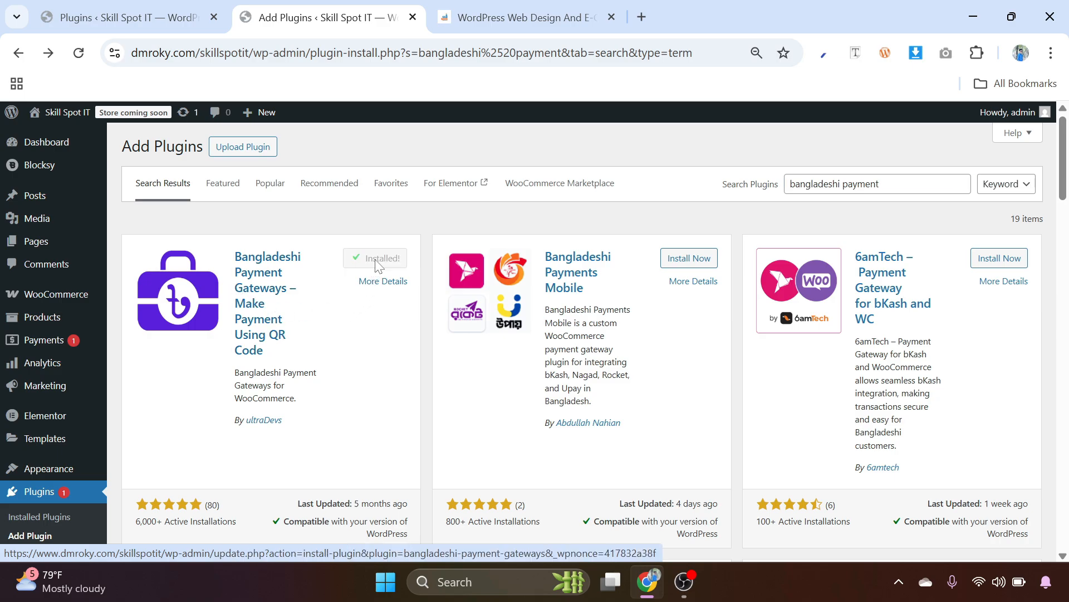
{"action": "left_click", "coordinate": [389, 265]}
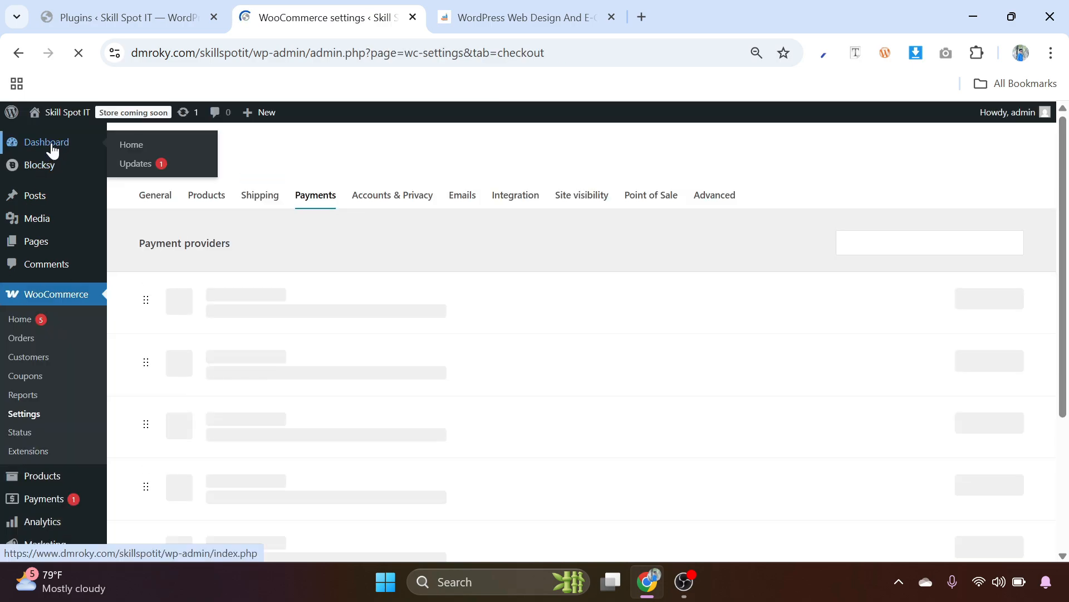
Step: Go to the dashboard home and decline diagnostic data collection for Bangladeshi Payment Gateways
{"action": "left_click", "coordinate": [52, 146]}
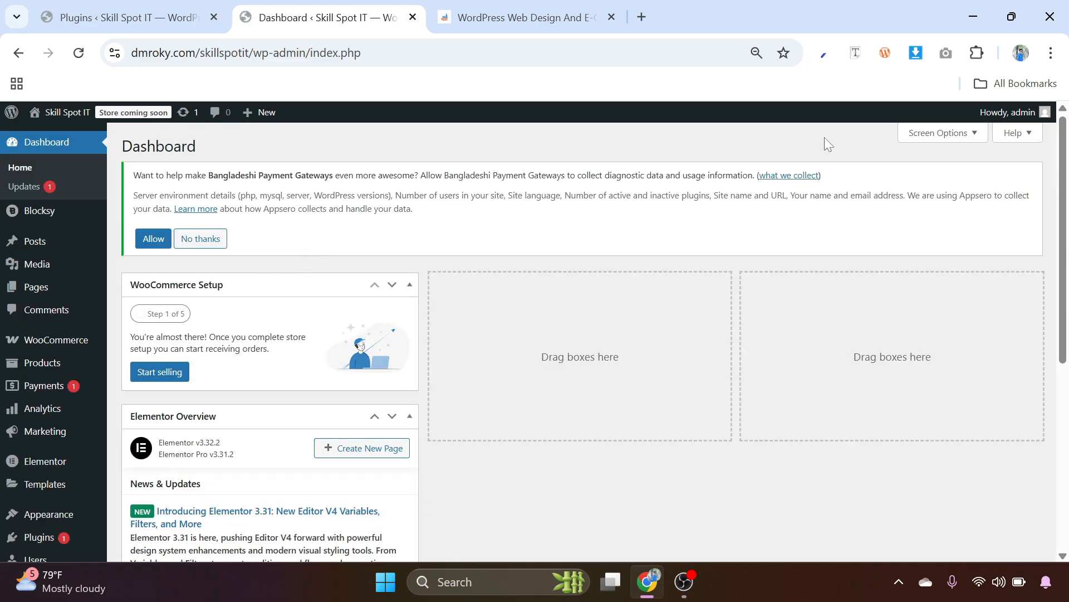
{"action": "scroll", "coordinate": [351, 398], "scroll_direction": "down", "scroll_amount": 5}
{"action": "scroll", "coordinate": [290, 368], "scroll_direction": "up", "scroll_amount": 5}
{"action": "left_click", "coordinate": [196, 240]}
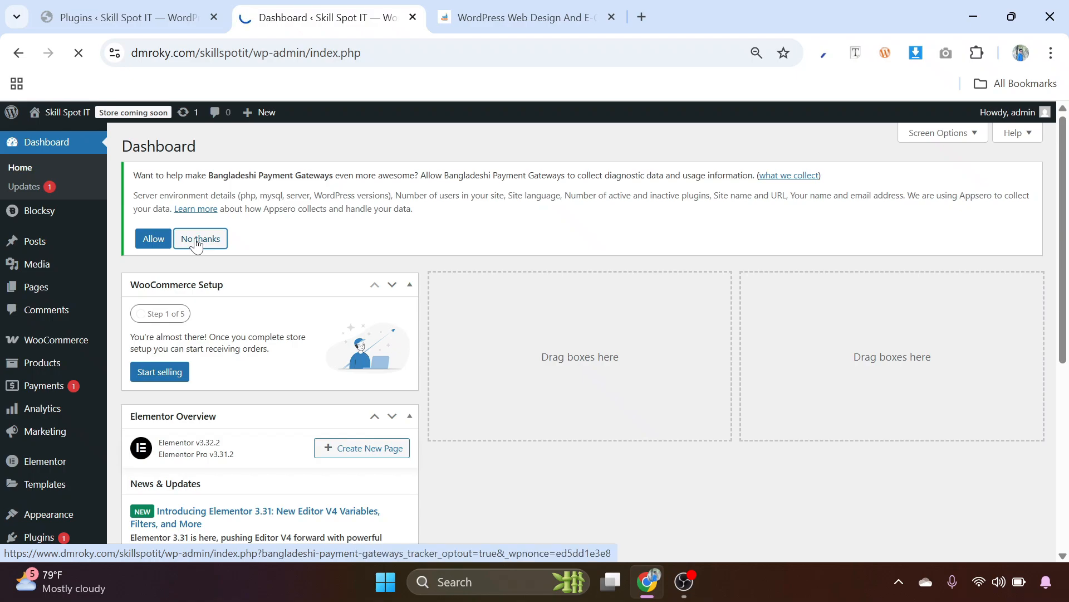
Step: Hide the WooCommerce Setup and Elementor Overview boxes from the dashboard
{"action": "left_click", "coordinate": [945, 134]}
{"action": "left_click", "coordinate": [140, 192]}
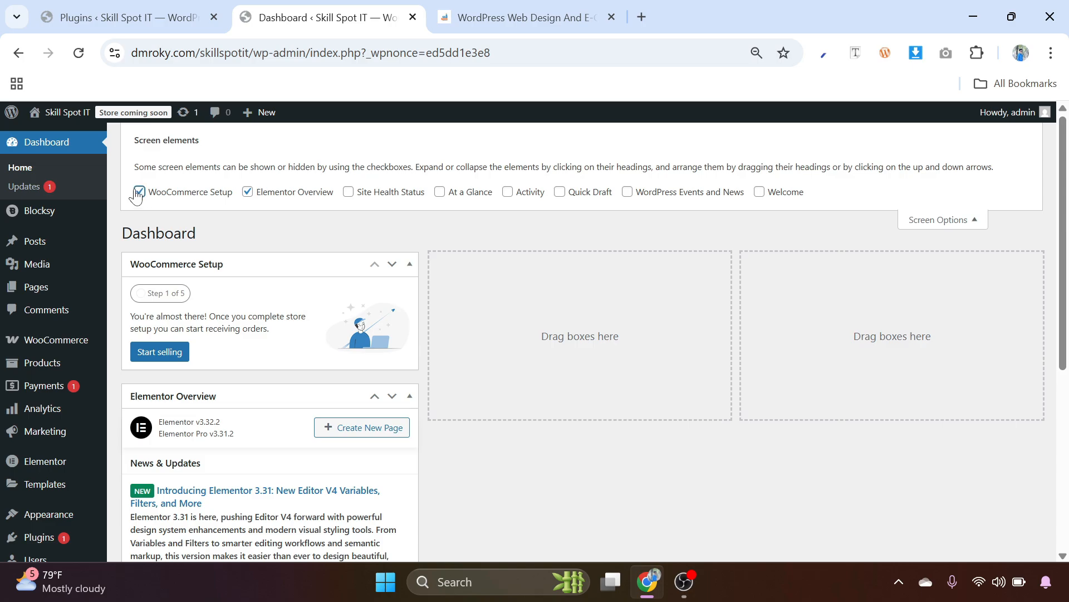
{"action": "left_click", "coordinate": [248, 193]}
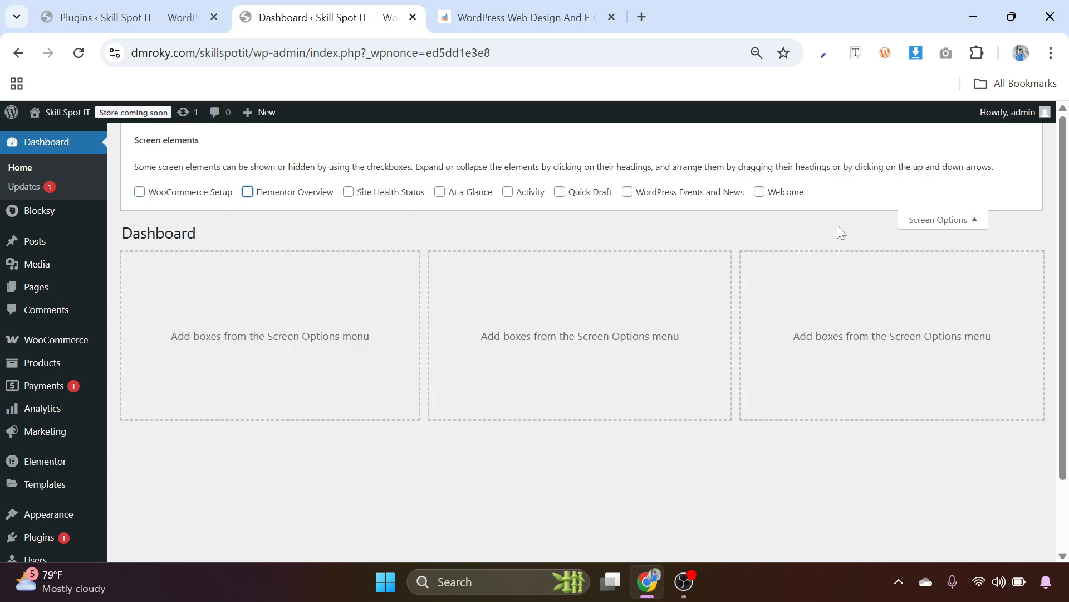
{"action": "left_click", "coordinate": [940, 221]}
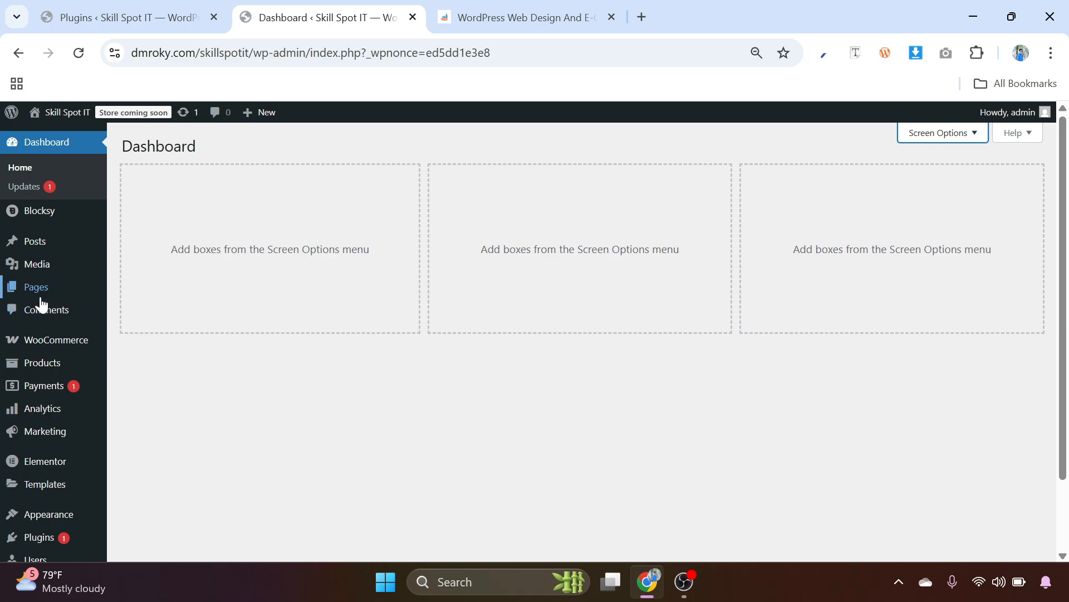
{"action": "mouse_move", "coordinate": [86, 337]}
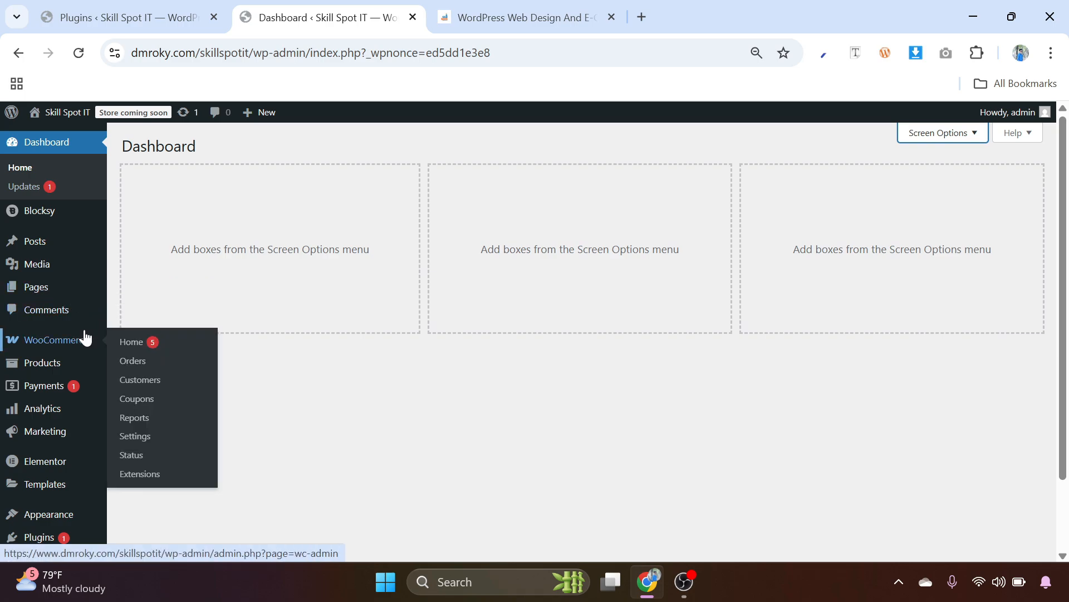
{"action": "mouse_move", "coordinate": [36, 368]}
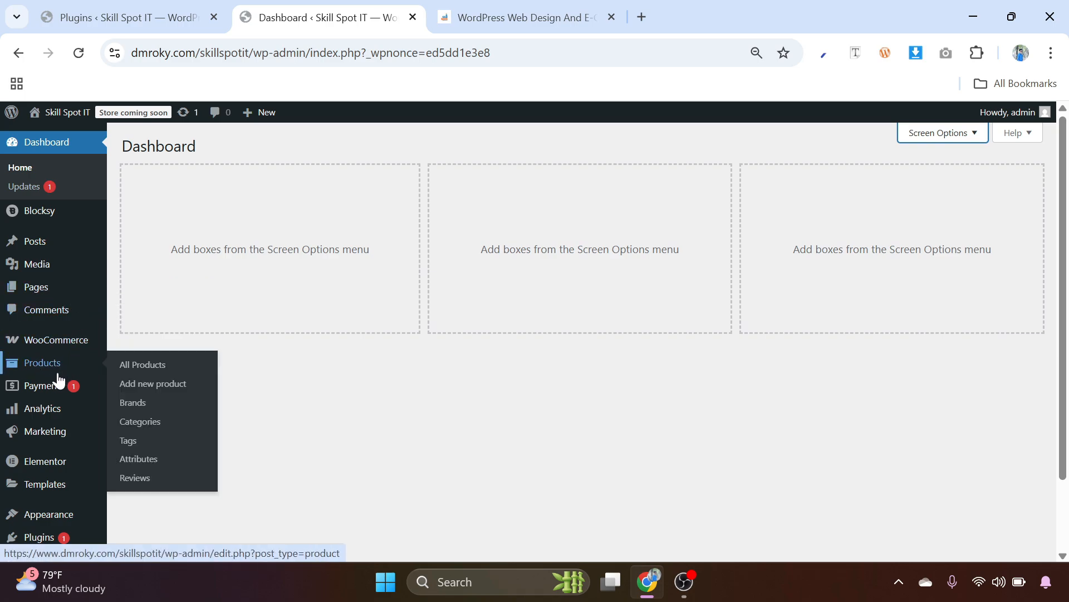
{"action": "mouse_move", "coordinate": [58, 440]}
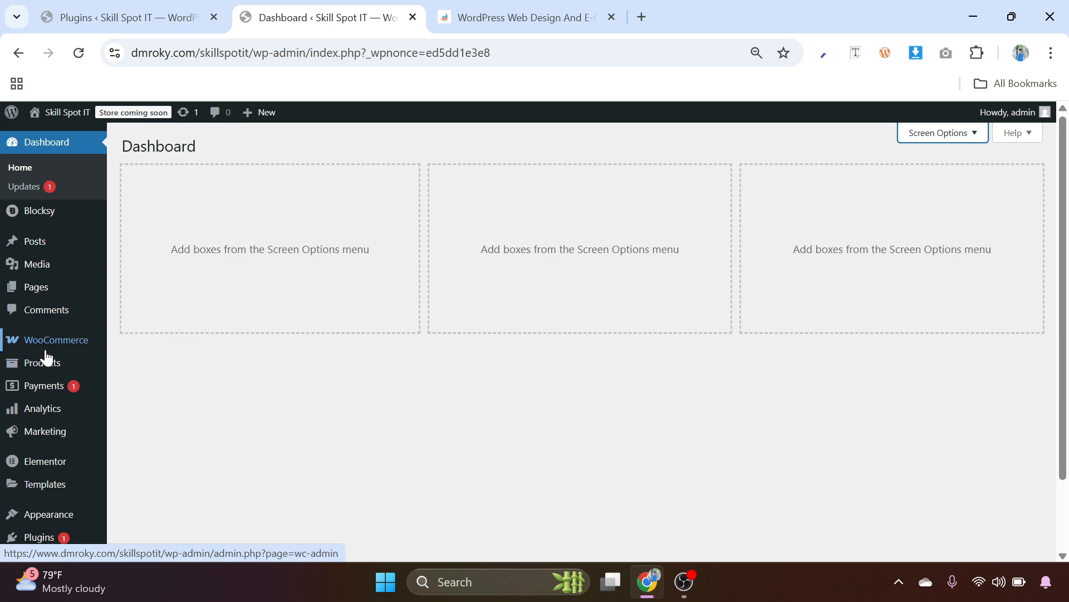
{"action": "scroll", "coordinate": [46, 353], "scroll_direction": "down", "scroll_amount": 2}
{"action": "scroll", "coordinate": [45, 354], "scroll_direction": "up", "scroll_amount": 2}
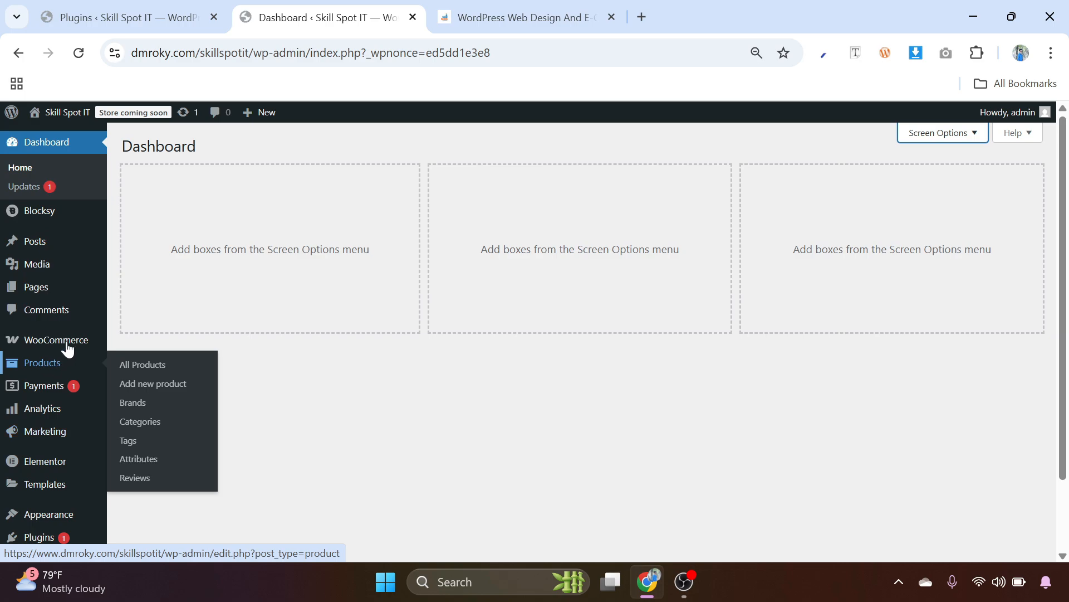
Step: Open the Menus page of the site's appearance settings
{"action": "scroll", "coordinate": [59, 341], "scroll_direction": "down", "scroll_amount": 2}
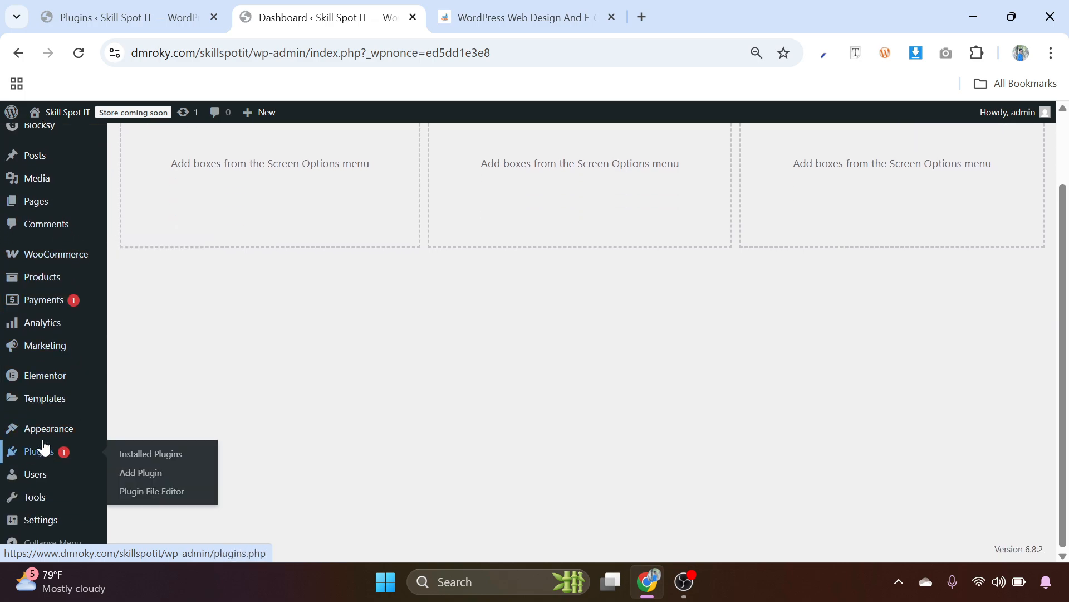
{"action": "left_click", "coordinate": [136, 477]}
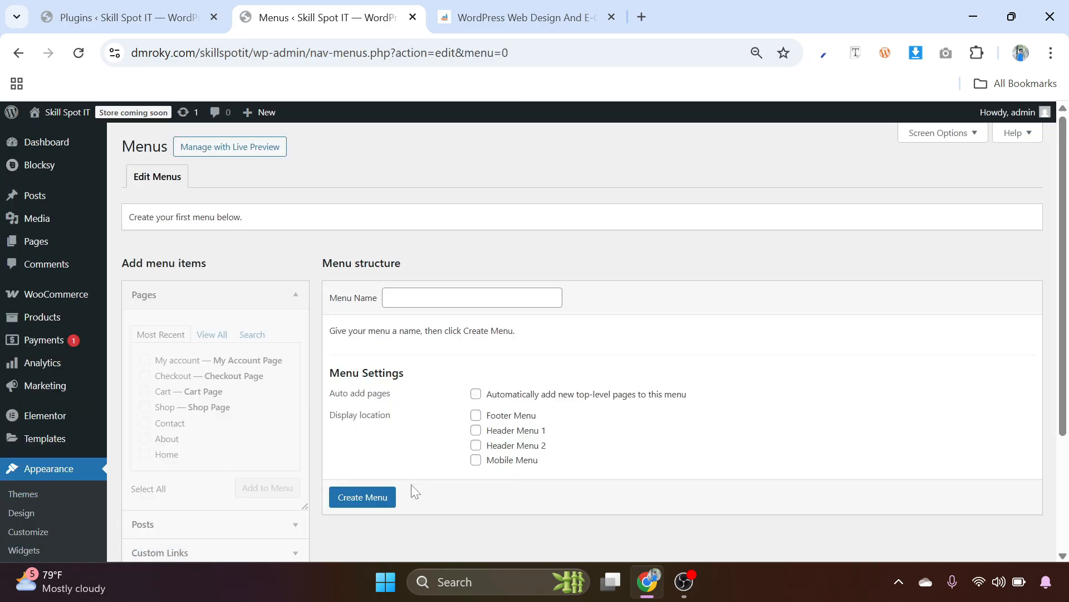
Step: Create a menu named Primary Menu and assign it to the Header Menu 1 location
{"action": "left_click", "coordinate": [440, 298]}
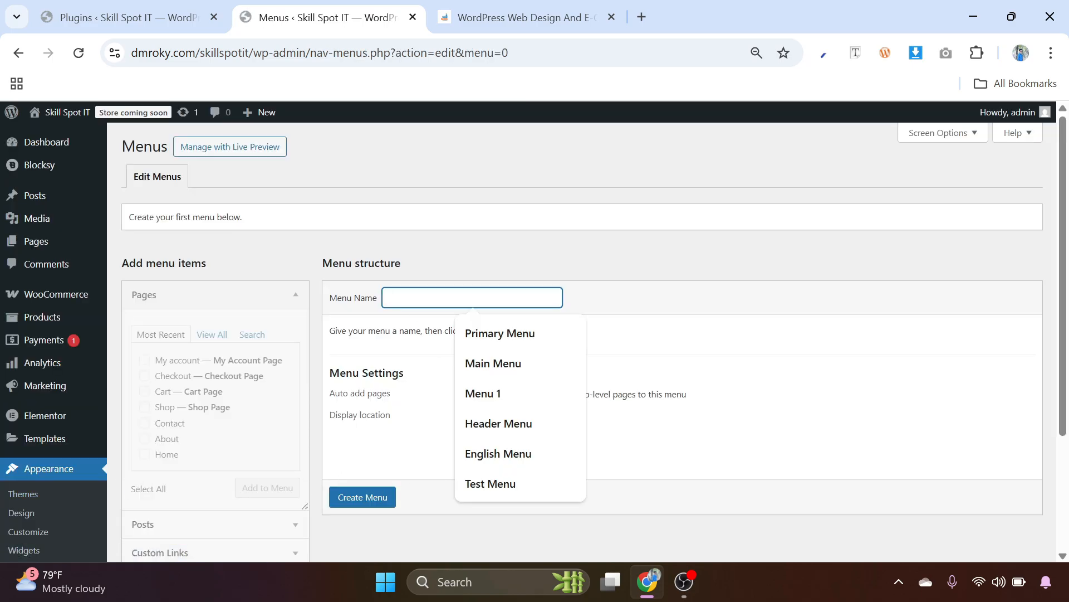
{"action": "left_click", "coordinate": [499, 347]}
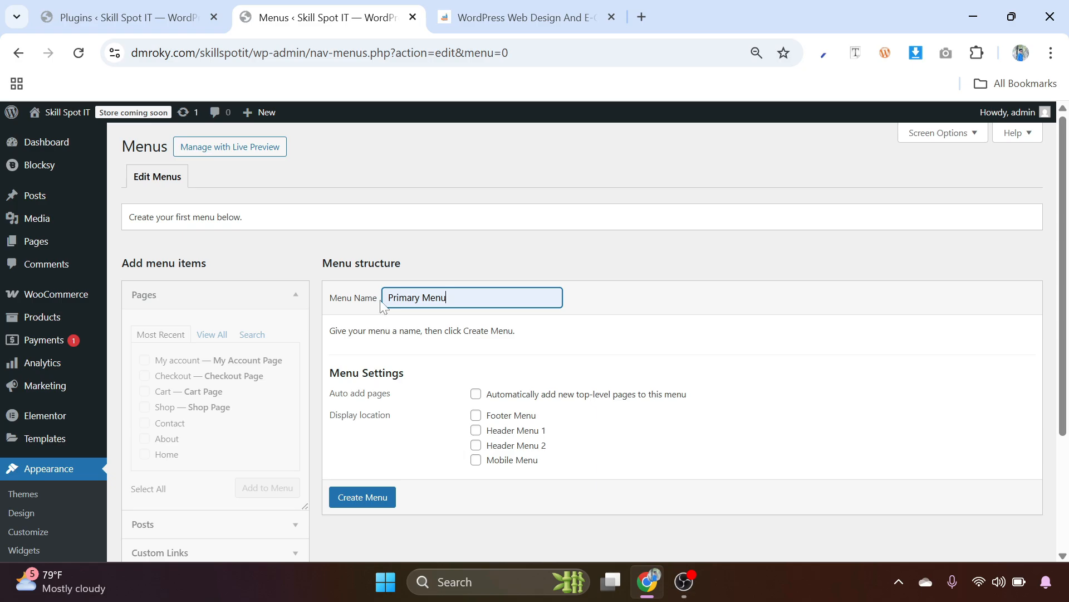
{"action": "left_click", "coordinate": [478, 434]}
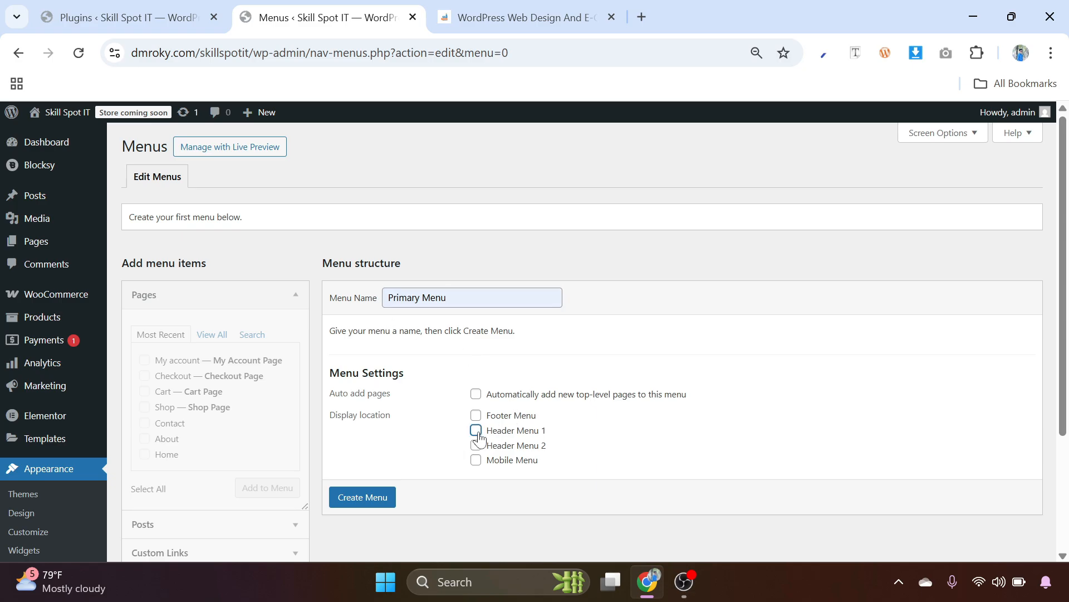
{"action": "left_click", "coordinate": [357, 500]}
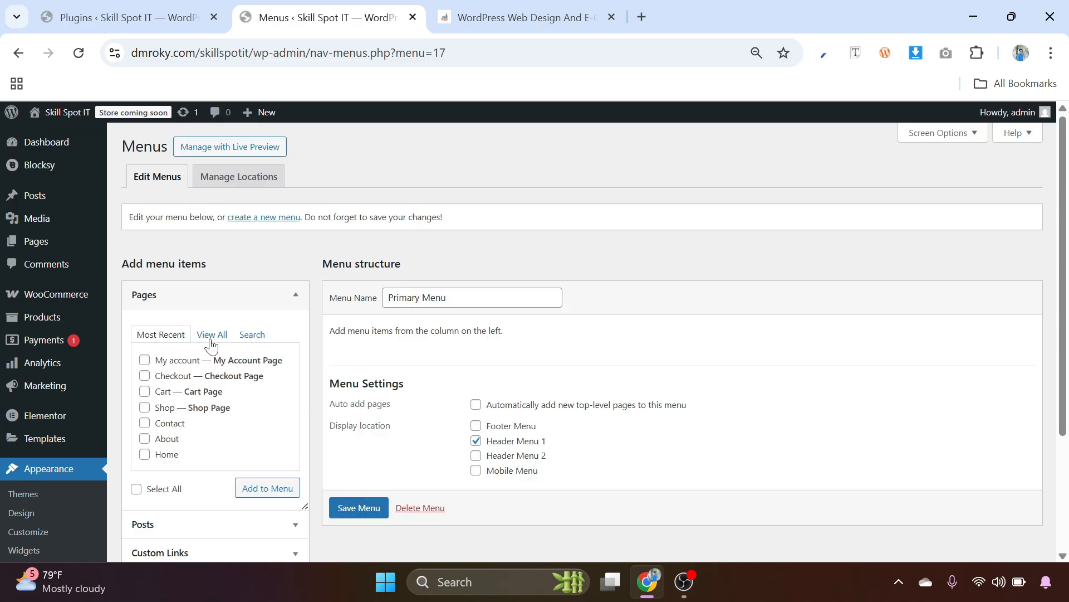
Step: Show all pages available for the menu and examine the Home entries among them
{"action": "left_click", "coordinate": [212, 335]}
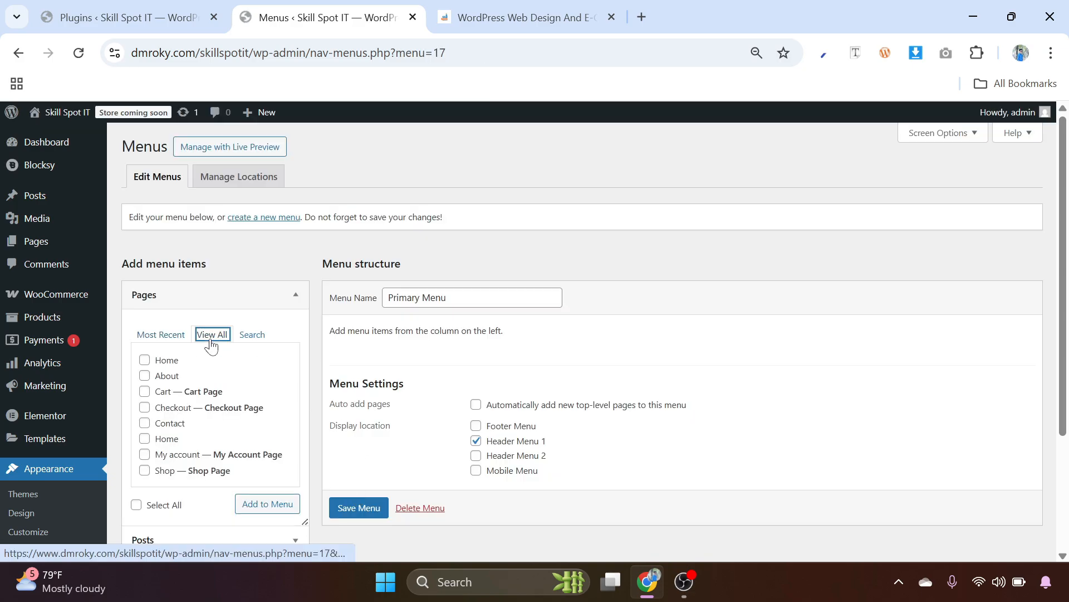
{"action": "double_click", "coordinate": [175, 362]}
{"action": "left_click", "coordinate": [207, 363]}
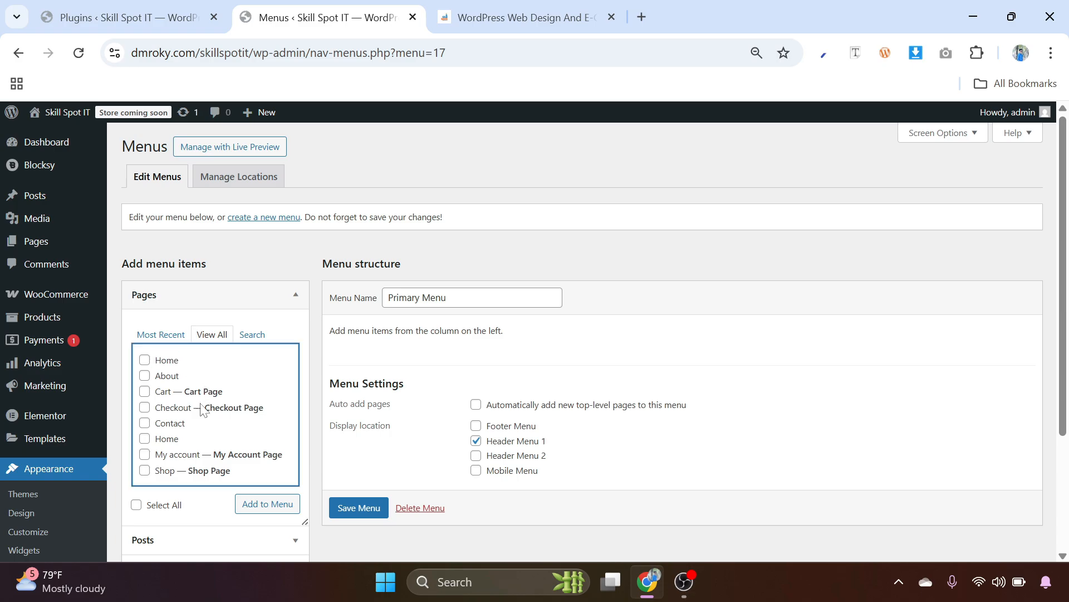
{"action": "left_click_drag", "start_coordinate": [181, 439], "coordinate": [157, 440]}
{"action": "scroll", "coordinate": [234, 406], "scroll_direction": "down", "scroll_amount": 3}
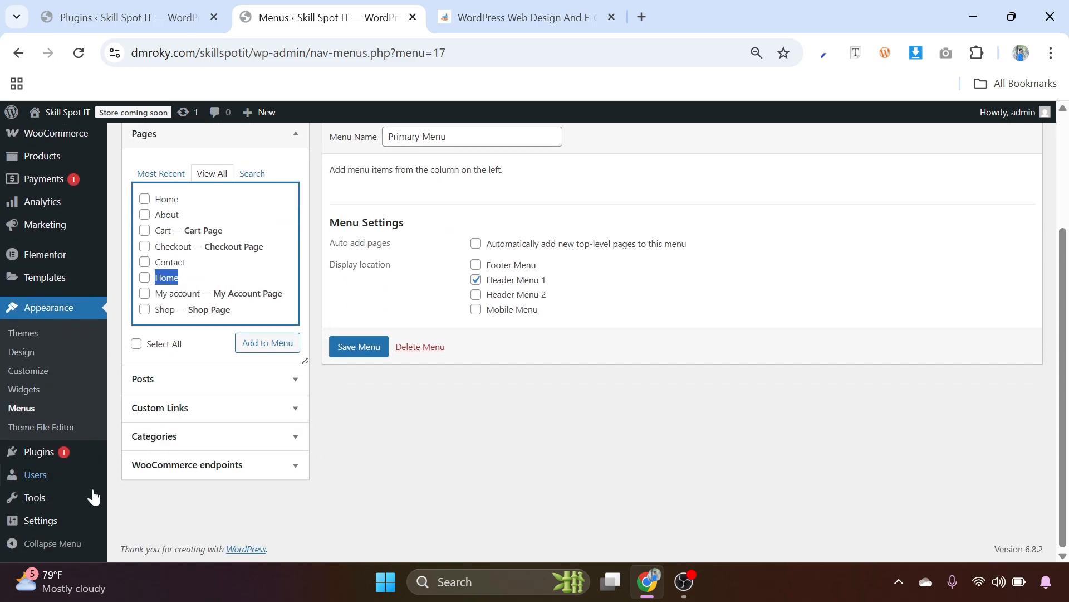
Step: In the site's reading settings, make the static page Home the homepage and save the changes
{"action": "mouse_move", "coordinate": [50, 521]}
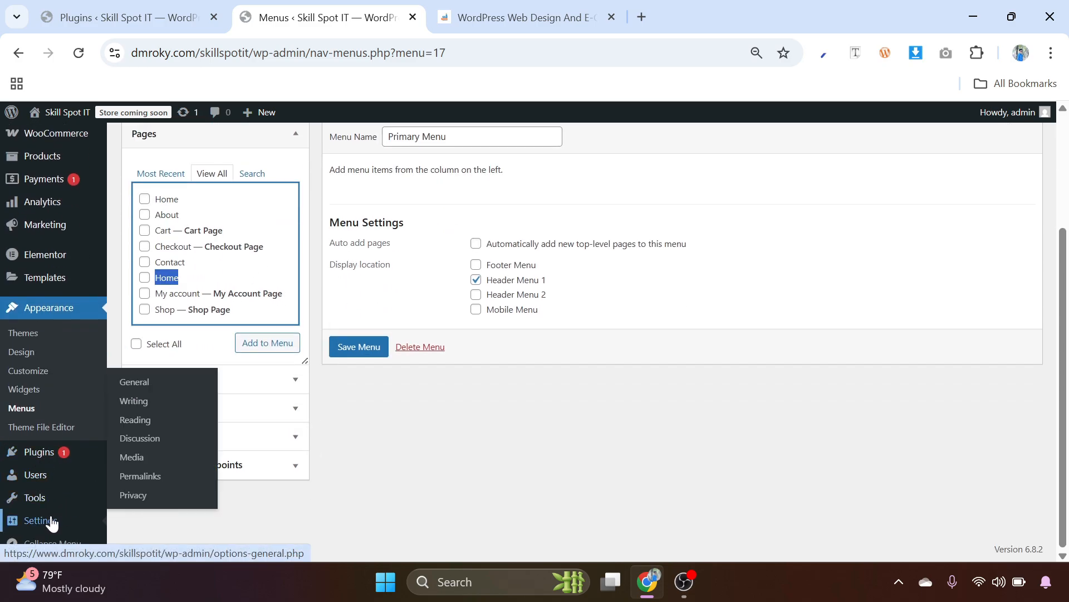
{"action": "left_click", "coordinate": [145, 426]}
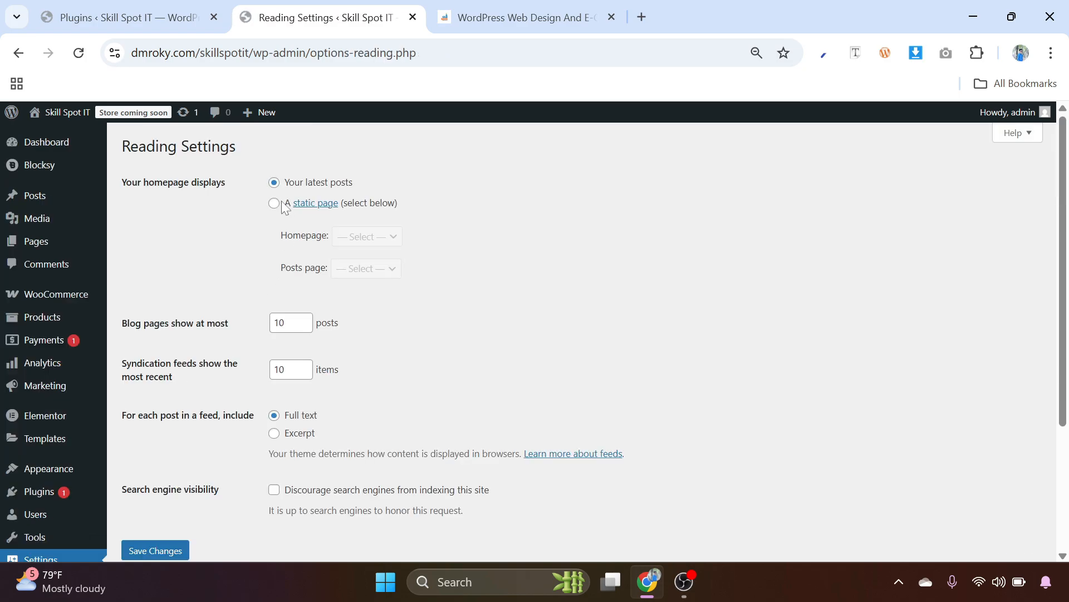
{"action": "left_click", "coordinate": [275, 204]}
{"action": "left_click", "coordinate": [359, 238]}
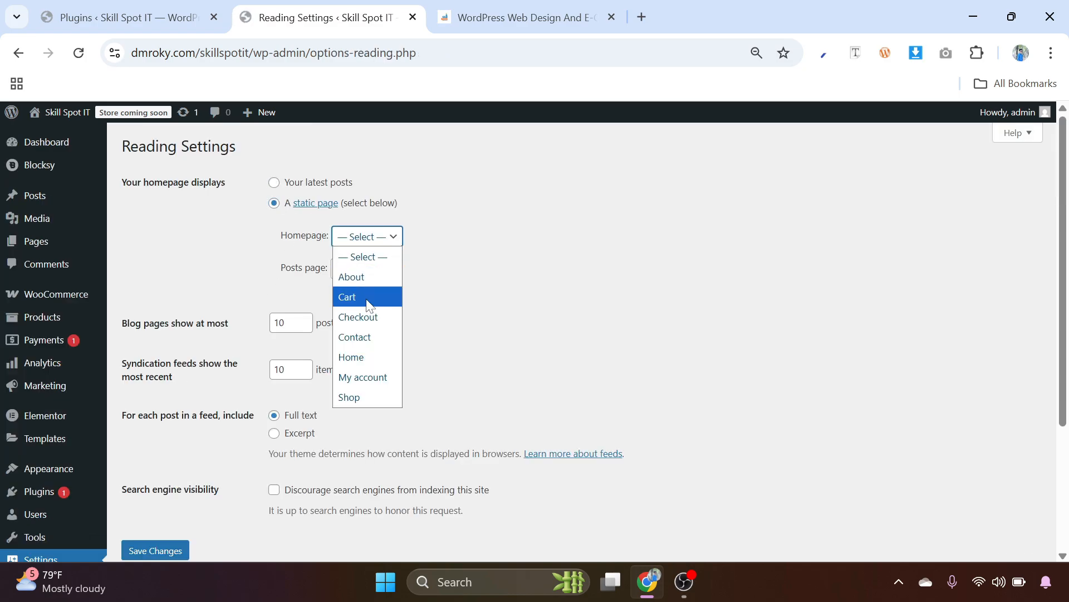
{"action": "left_click", "coordinate": [368, 357]}
{"action": "scroll", "coordinate": [375, 342], "scroll_direction": "down", "scroll_amount": 3}
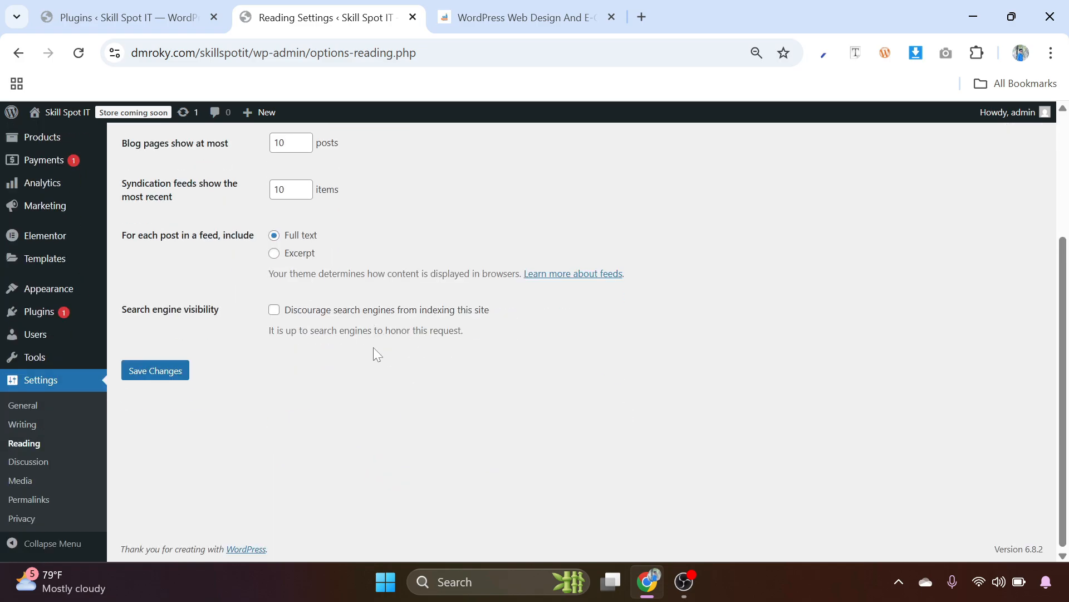
{"action": "left_click", "coordinate": [159, 375]}
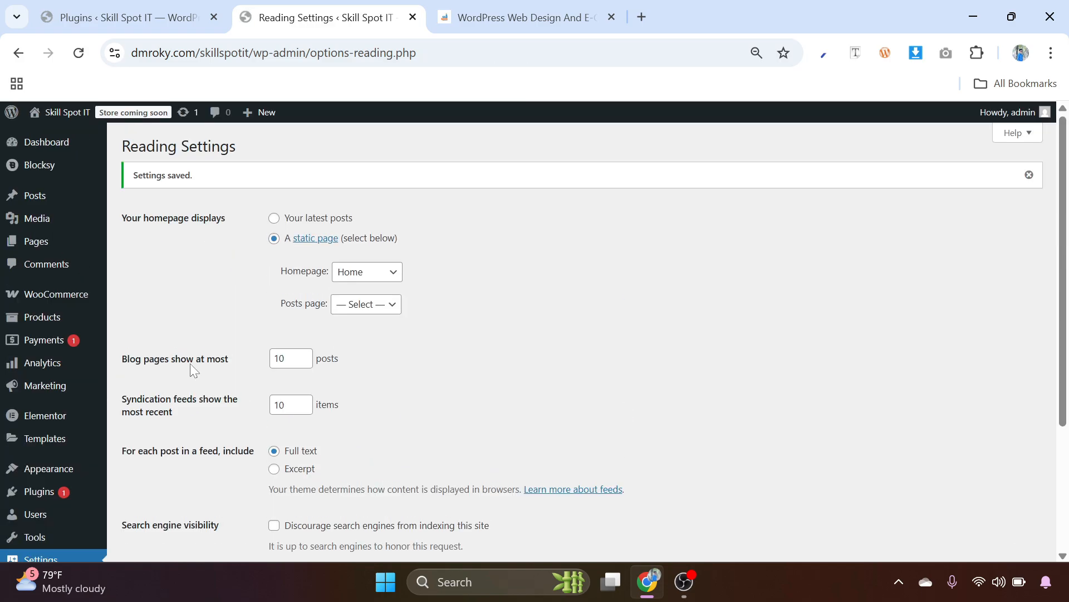
Step: Go back to the Menus page and add the Home front page, About and Shop pages to Primary Menu
{"action": "scroll", "coordinate": [67, 403], "scroll_direction": "down", "scroll_amount": 1}
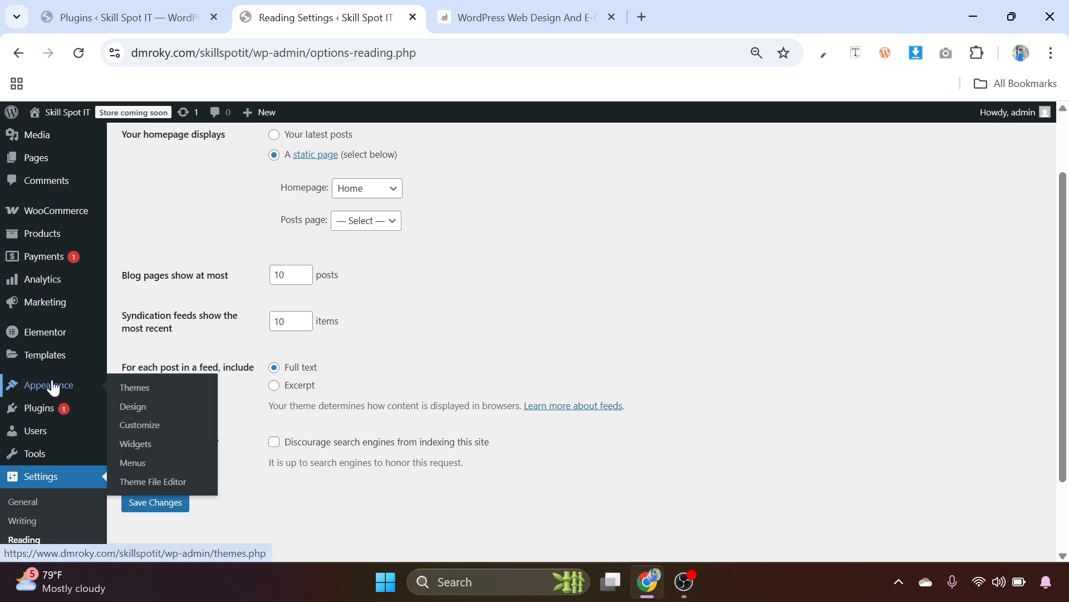
{"action": "left_click", "coordinate": [133, 463]}
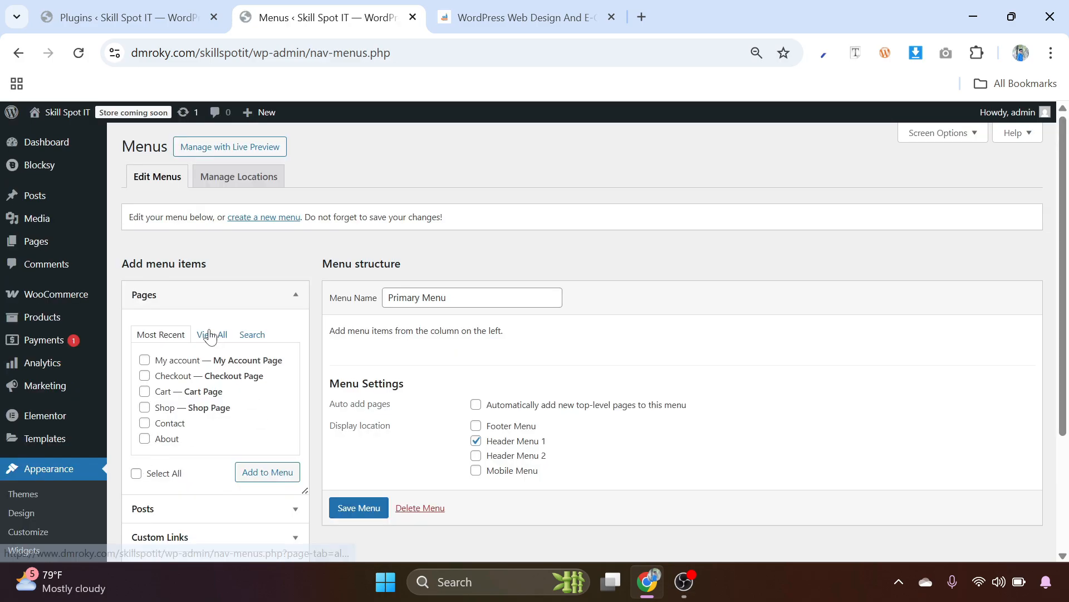
{"action": "left_click", "coordinate": [210, 335]}
{"action": "double_click", "coordinate": [166, 361]}
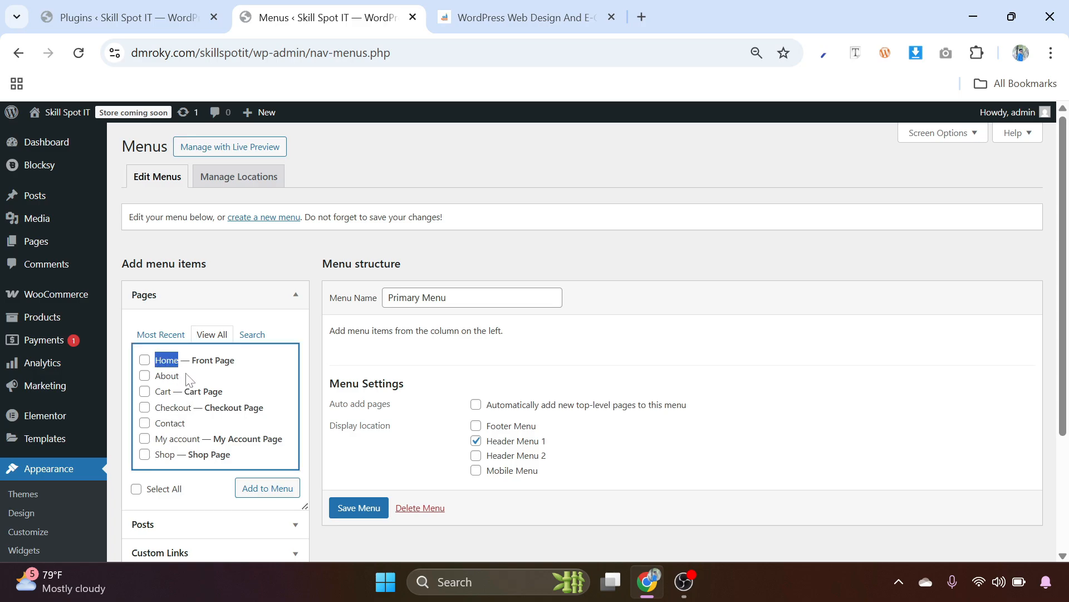
{"action": "left_click", "coordinate": [251, 387]}
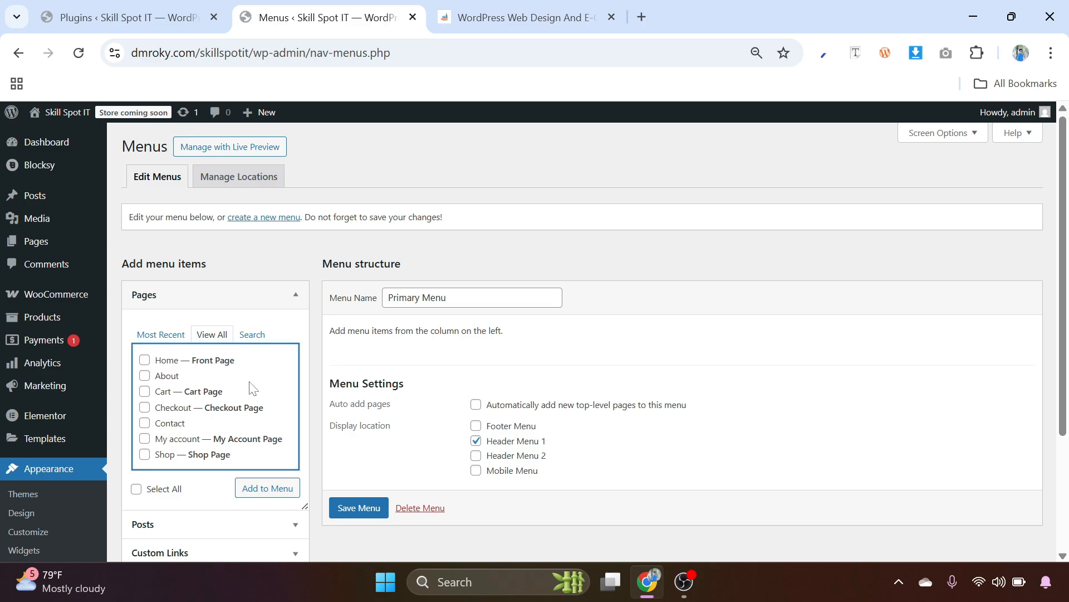
{"action": "left_click", "coordinate": [145, 361]}
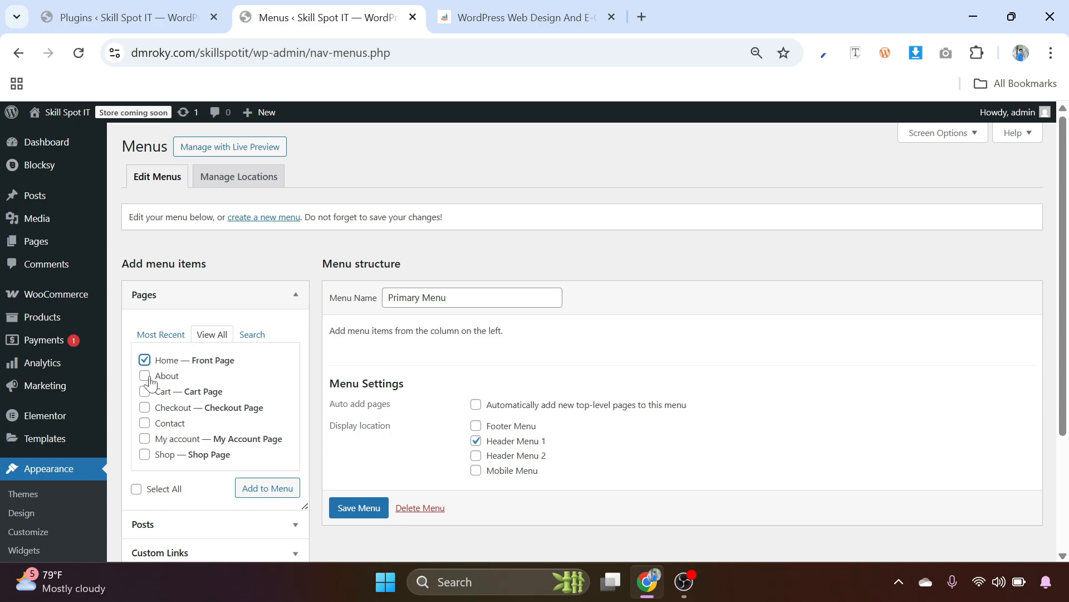
{"action": "left_click", "coordinate": [145, 377]}
{"action": "left_click", "coordinate": [146, 455]}
{"action": "left_click", "coordinate": [262, 494]}
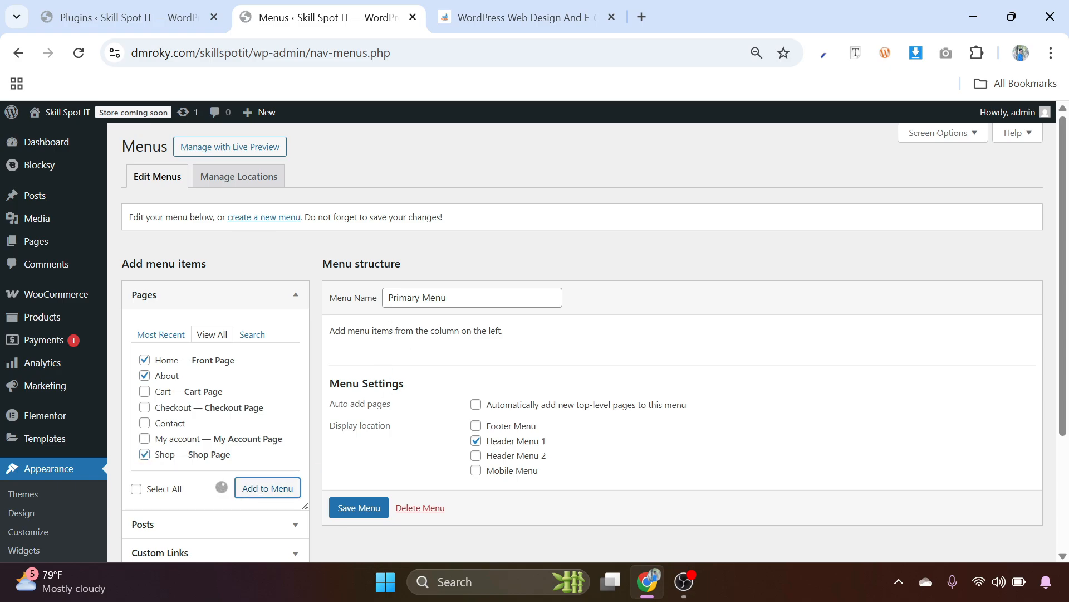
Step: Add the Contact page to Primary Menu after Shop and save the menu
{"action": "scroll", "coordinate": [371, 351], "scroll_direction": "down", "scroll_amount": 1}
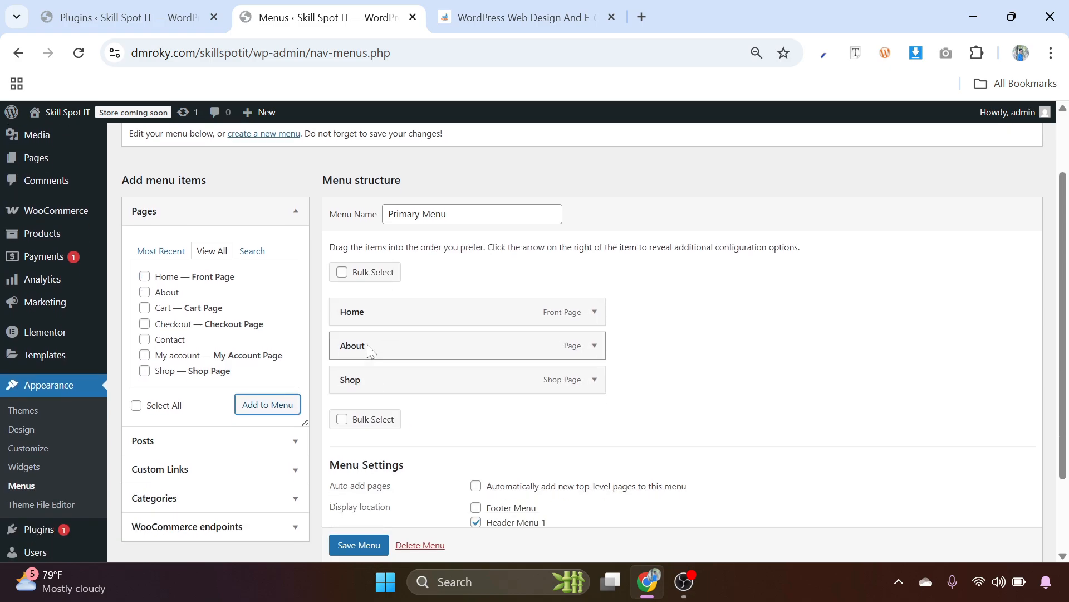
{"action": "left_click", "coordinate": [144, 341]}
{"action": "left_click", "coordinate": [263, 411]}
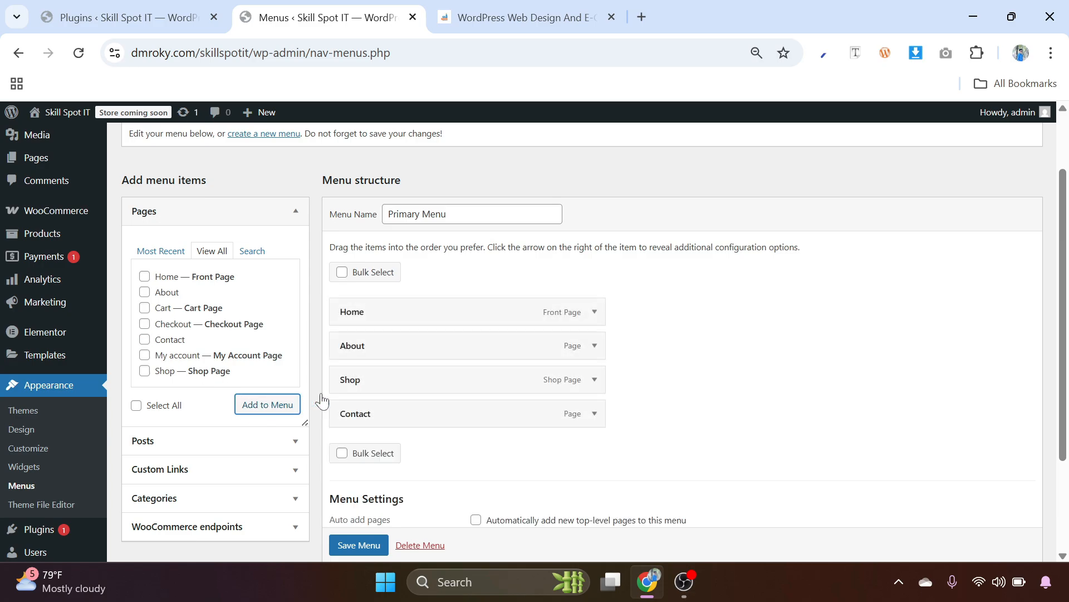
{"action": "scroll", "coordinate": [395, 368], "scroll_direction": "down", "scroll_amount": 2}
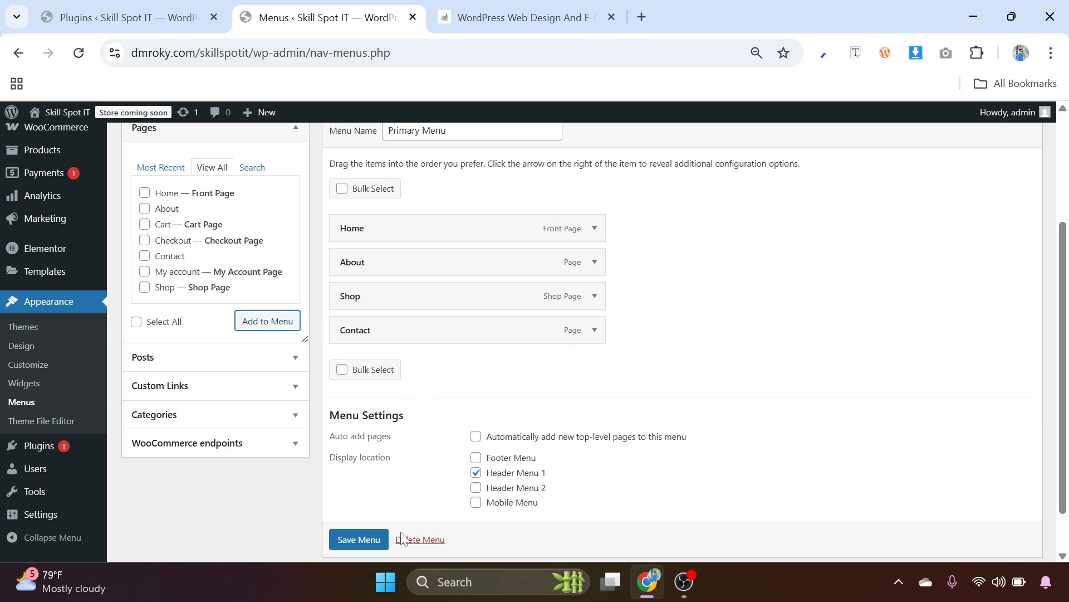
{"action": "scroll", "coordinate": [357, 538], "scroll_direction": "down", "scroll_amount": 1}
{"action": "left_click", "coordinate": [354, 510]}
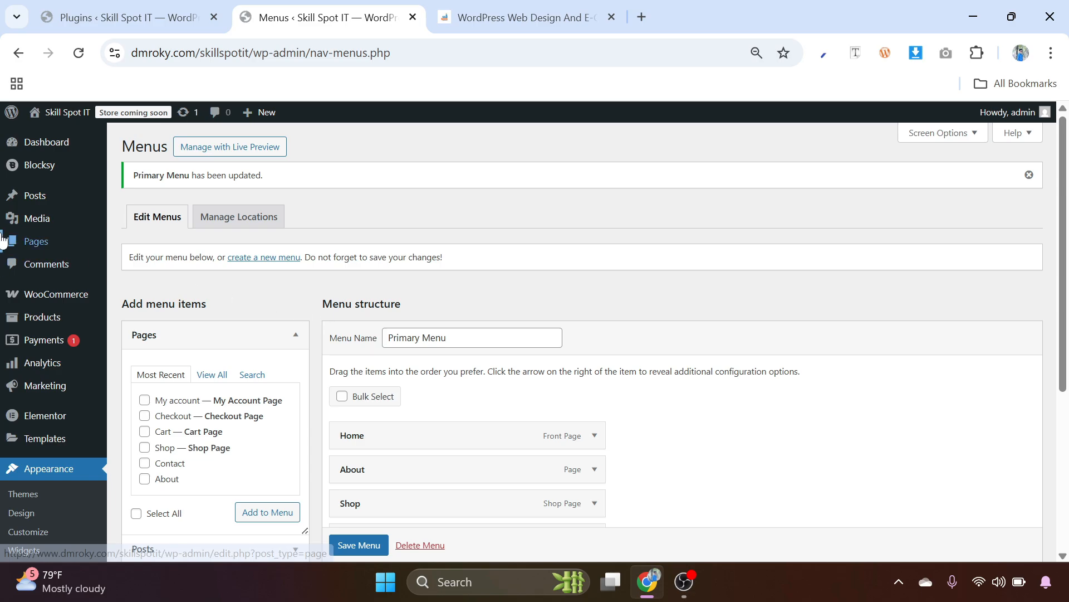
Step: Open the list of all pages, view the live Cart page in a new browser tab and examine its content
{"action": "mouse_move", "coordinate": [39, 241]}
{"action": "left_click", "coordinate": [135, 254]}
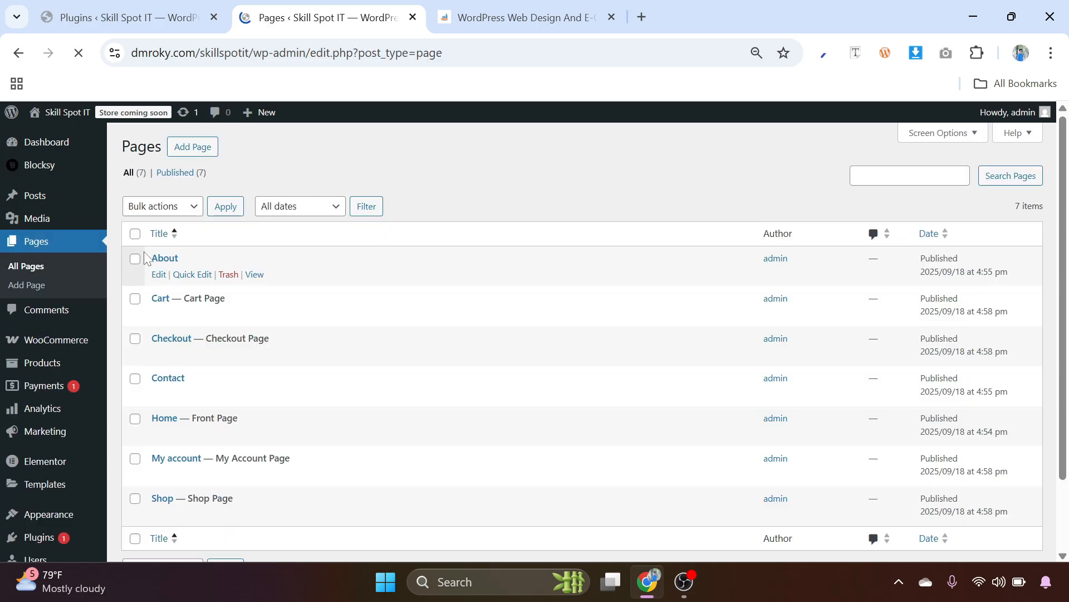
{"action": "scroll", "coordinate": [259, 299], "scroll_direction": "down", "scroll_amount": 2}
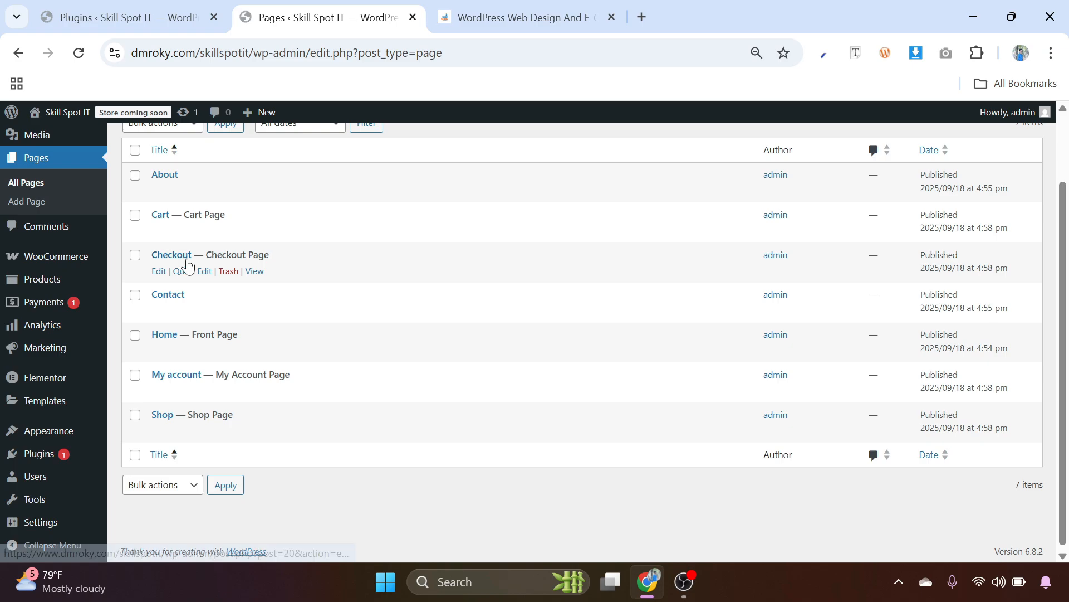
{"action": "right_click", "coordinate": [249, 231]}
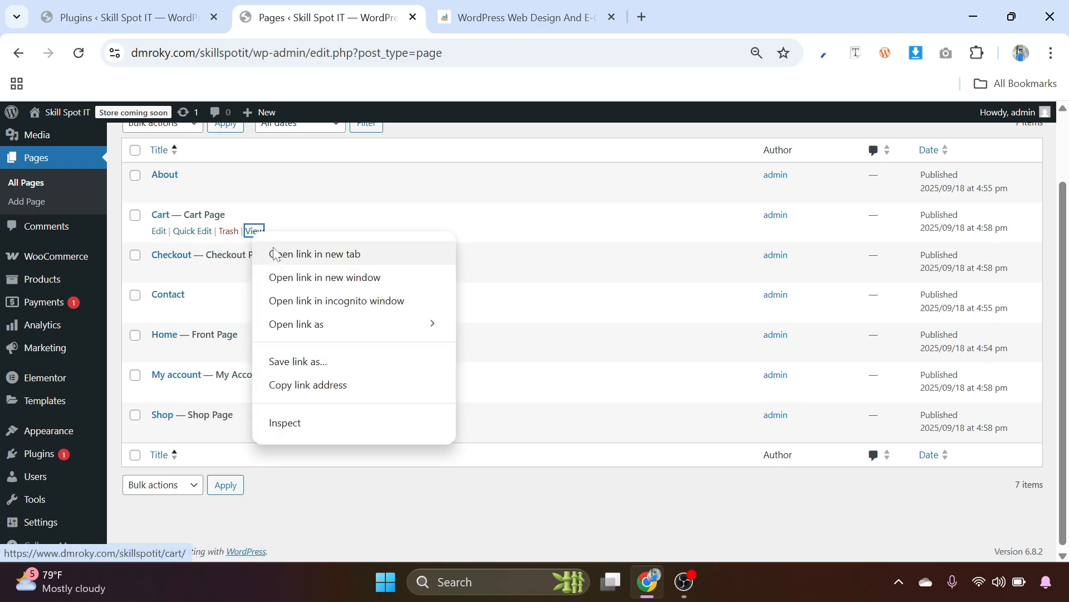
{"action": "left_click", "coordinate": [285, 258]}
{"action": "left_click", "coordinate": [487, 22]}
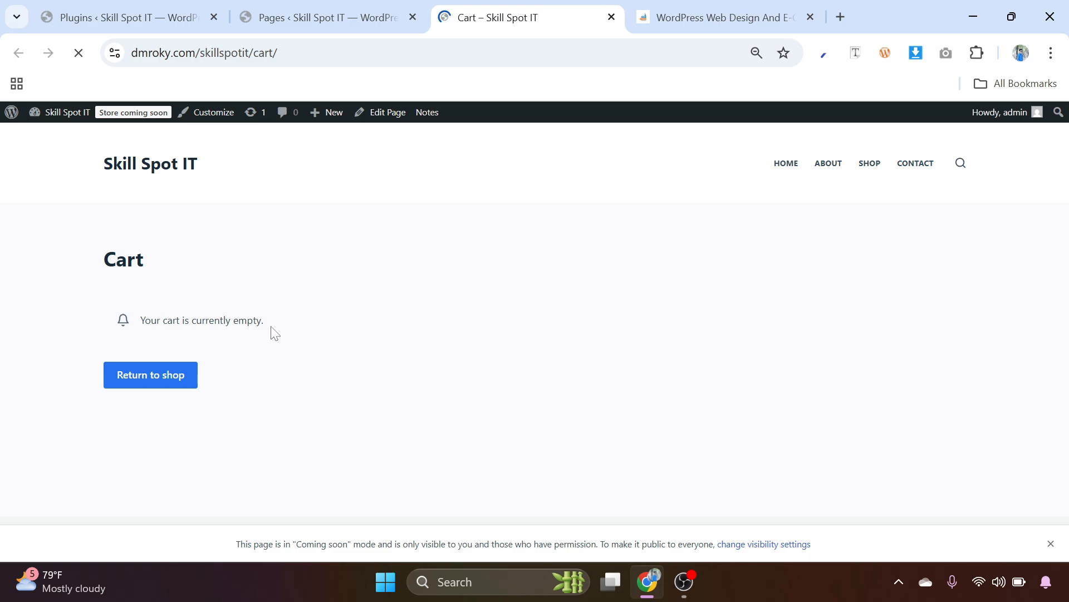
{"action": "left_click_drag", "start_coordinate": [269, 318], "coordinate": [144, 320]}
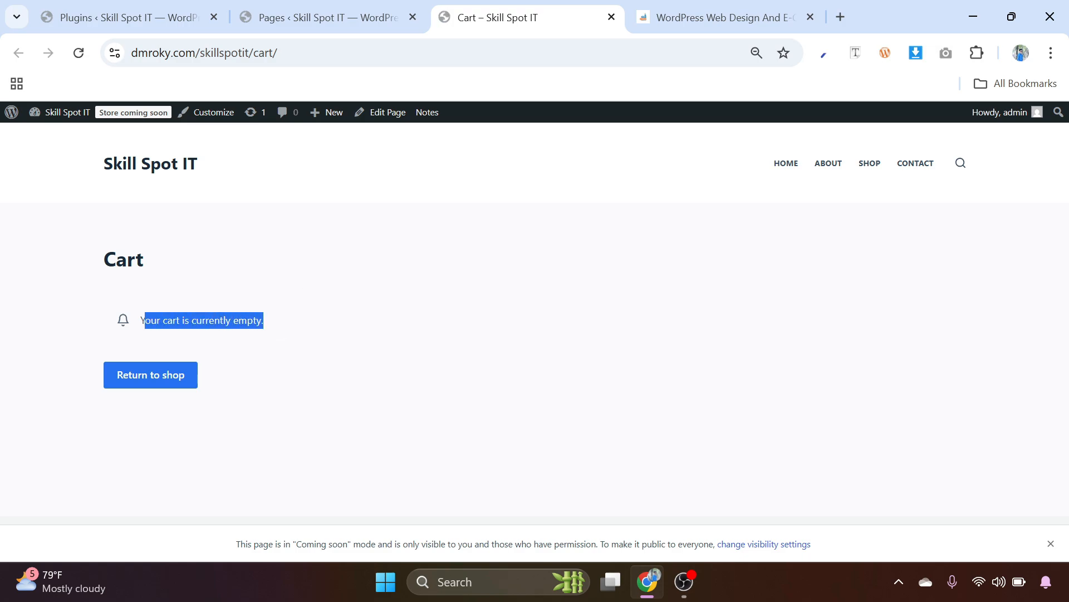
{"action": "left_click", "coordinate": [286, 346]}
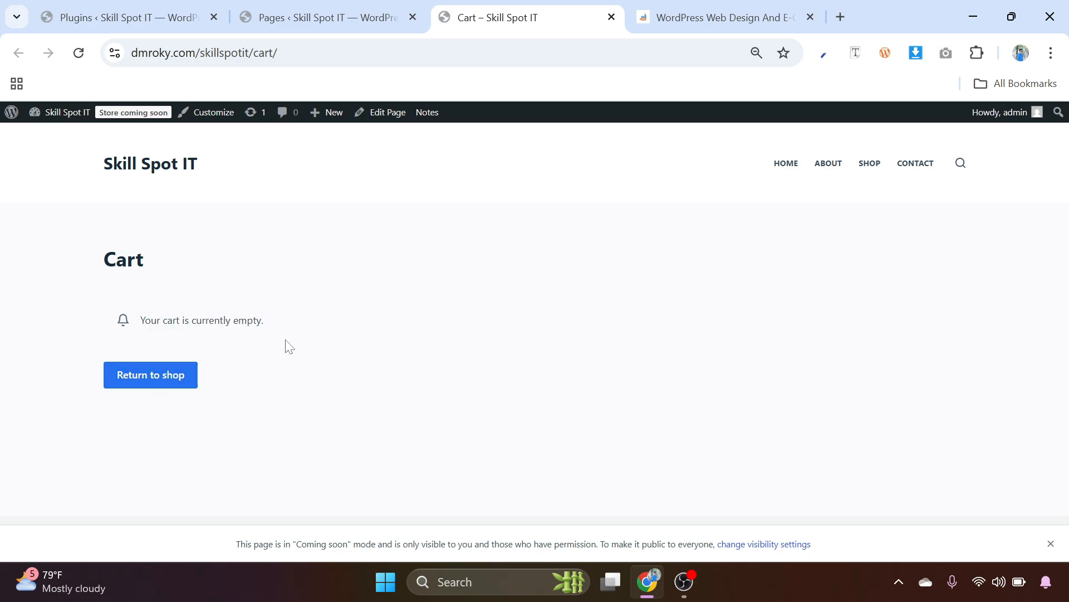
{"action": "left_click_drag", "start_coordinate": [104, 260], "coordinate": [172, 257]}
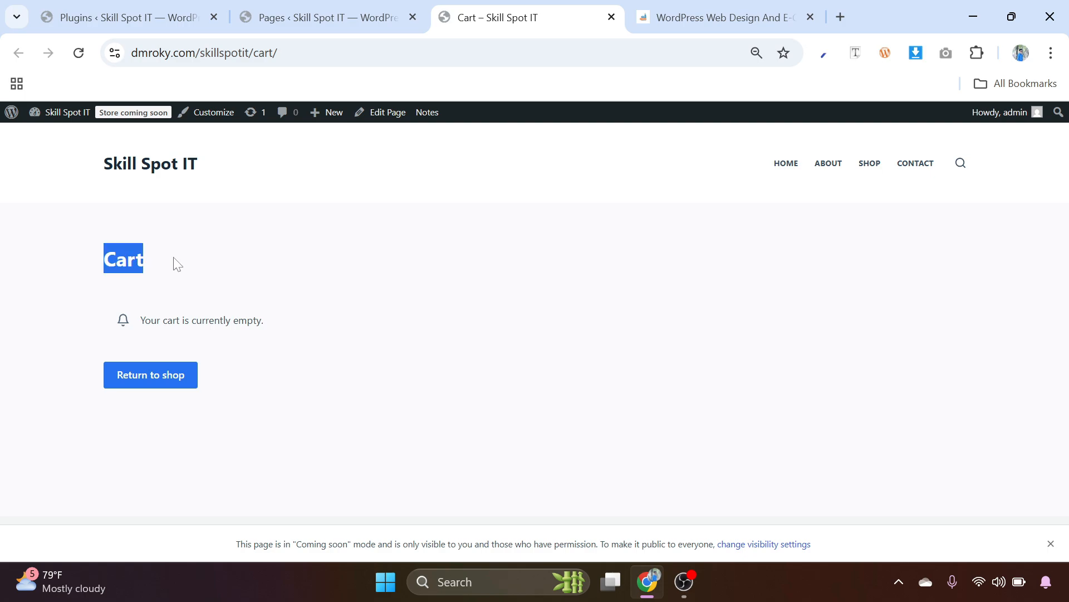
{"action": "left_click", "coordinate": [249, 233]}
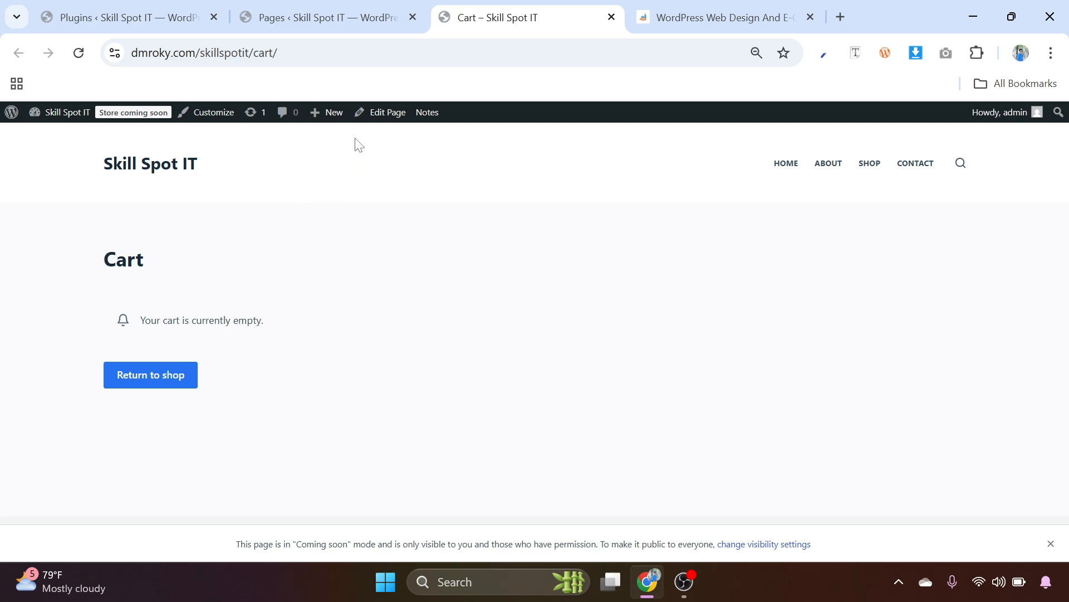
Step: Open the Cart page for editing, inspect its WooCommerce shortcode, and close the page's tab without saving changes
{"action": "left_click", "coordinate": [384, 119]}
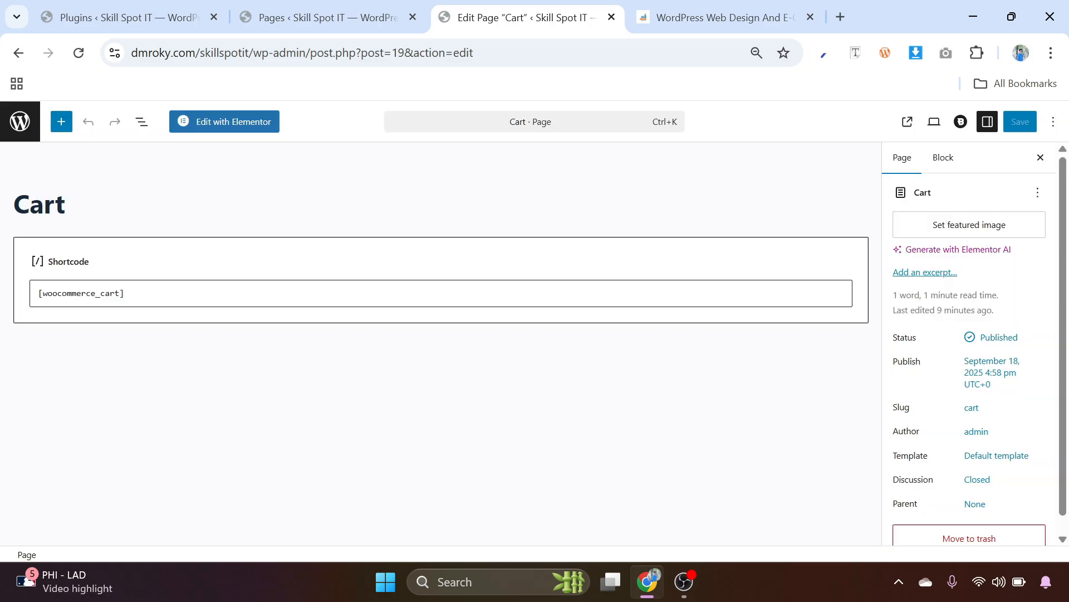
{"action": "left_click_drag", "start_coordinate": [124, 293], "coordinate": [43, 293]}
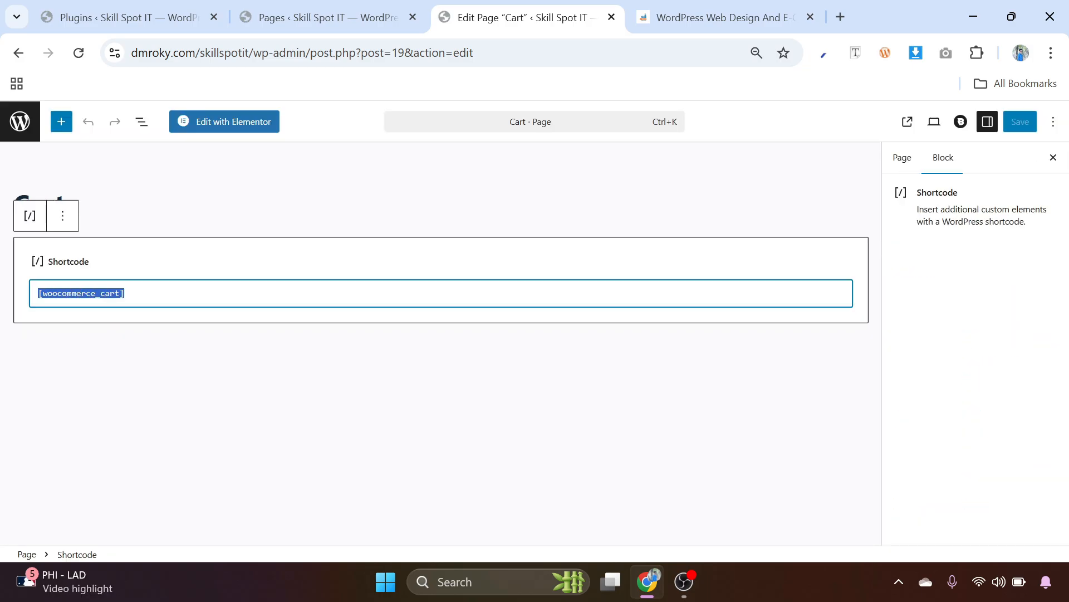
{"action": "left_click", "coordinate": [79, 351]}
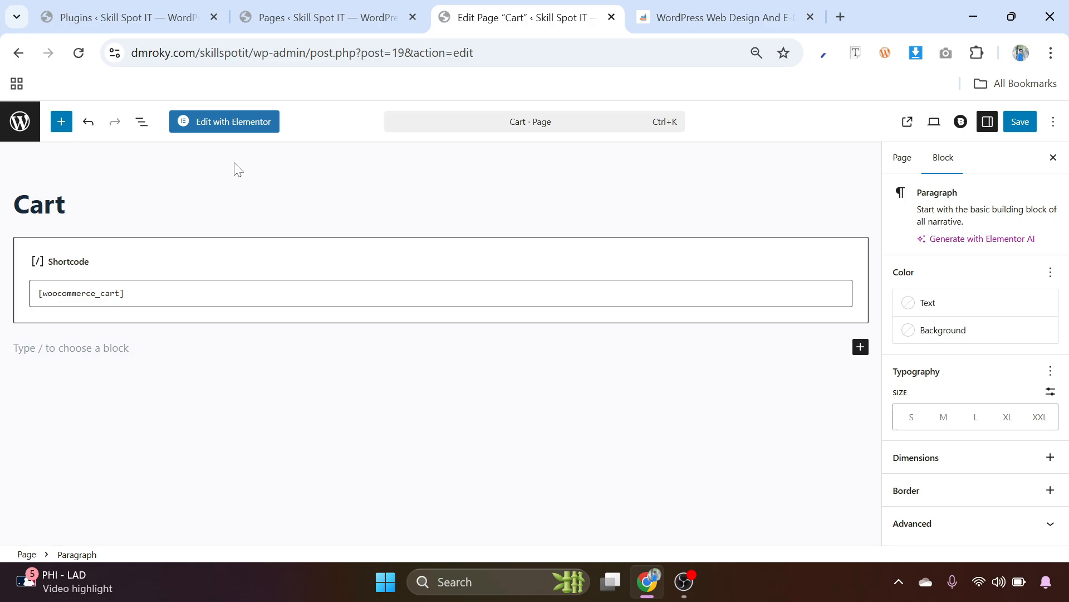
{"action": "left_click", "coordinate": [612, 17]}
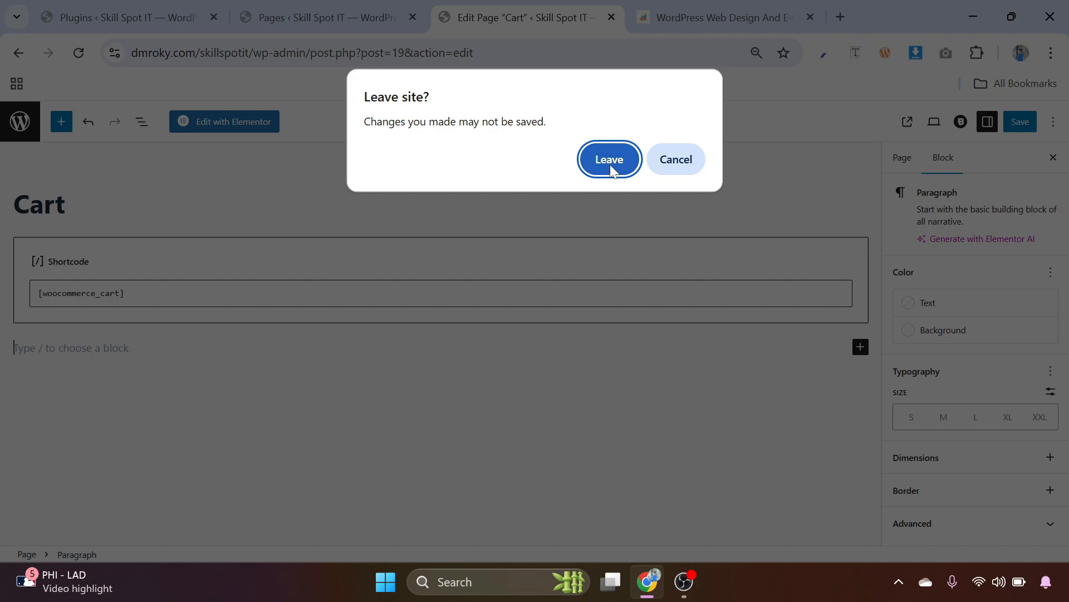
{"action": "left_click", "coordinate": [610, 165]}
Step: Go to the dashboard home
{"action": "mouse_move", "coordinate": [46, 144]}
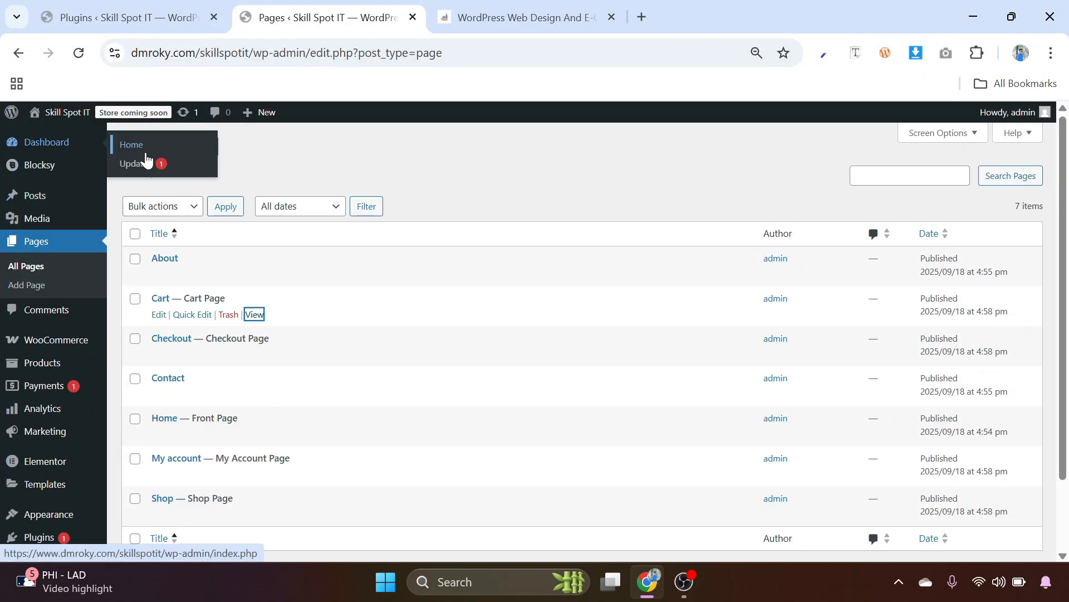
{"action": "left_click", "coordinate": [142, 146]}
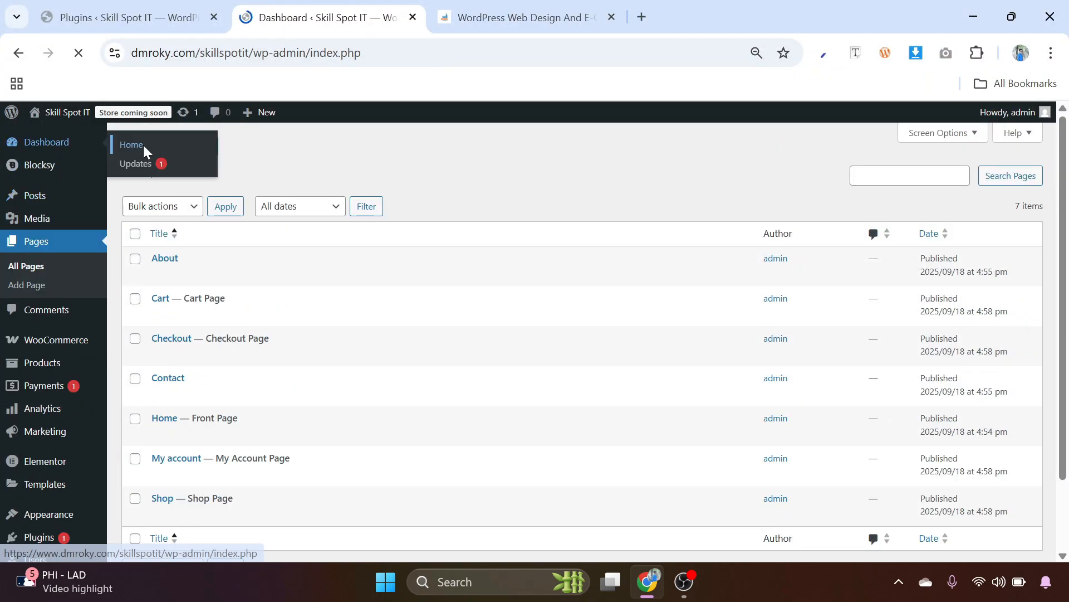